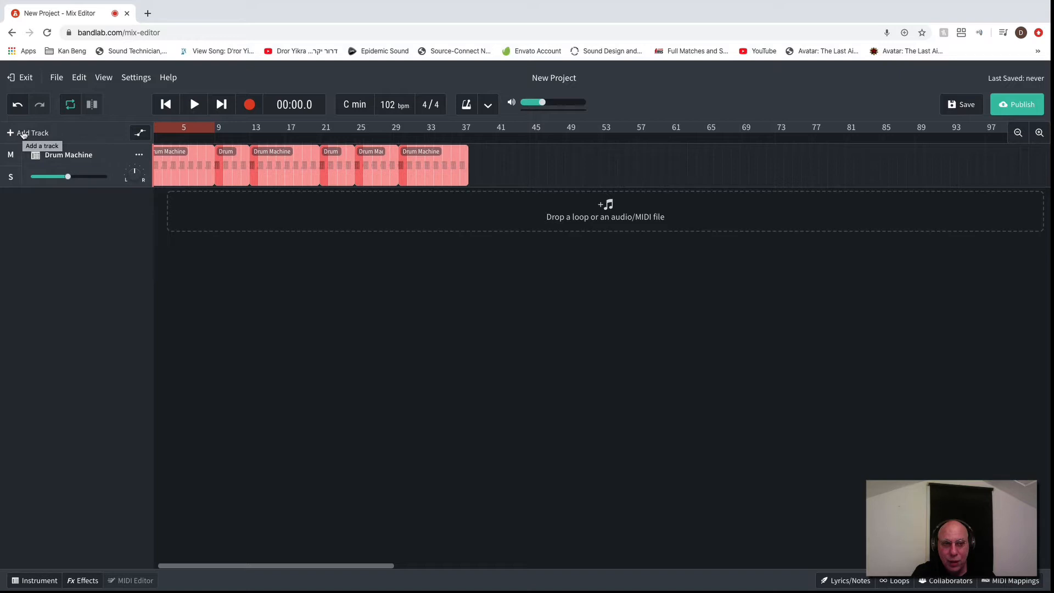
- Add an Instruments track and set its sound to Fancy Bass from the Synth Bass category
click(24, 135)
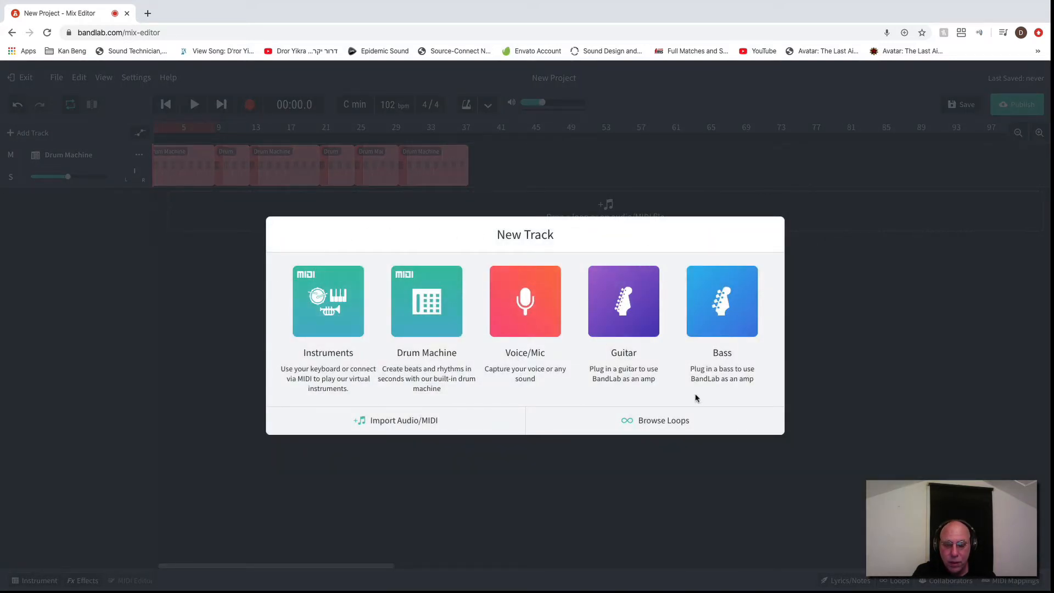
click(318, 307)
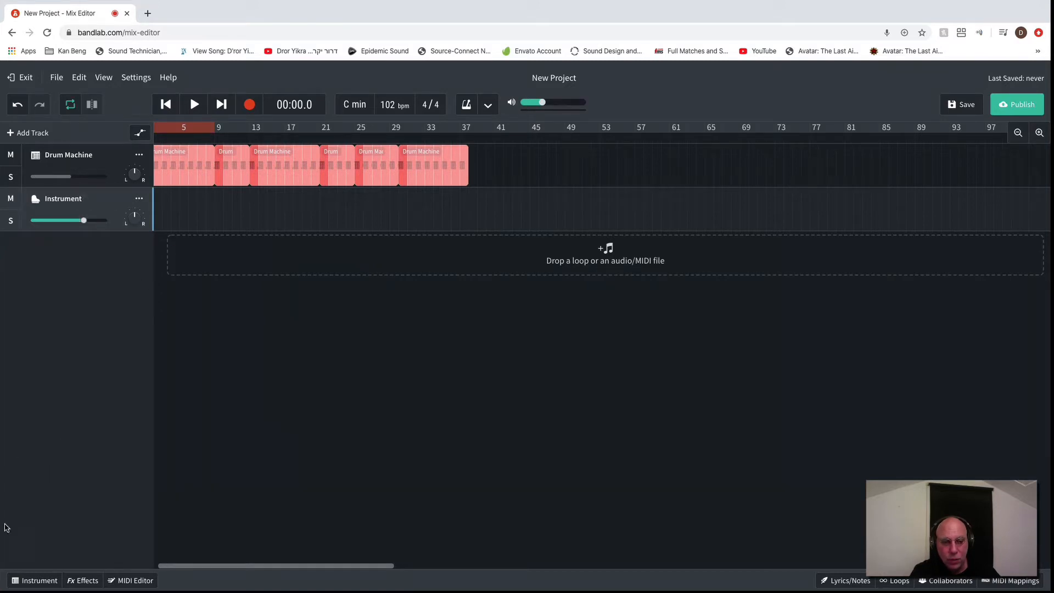
click(30, 584)
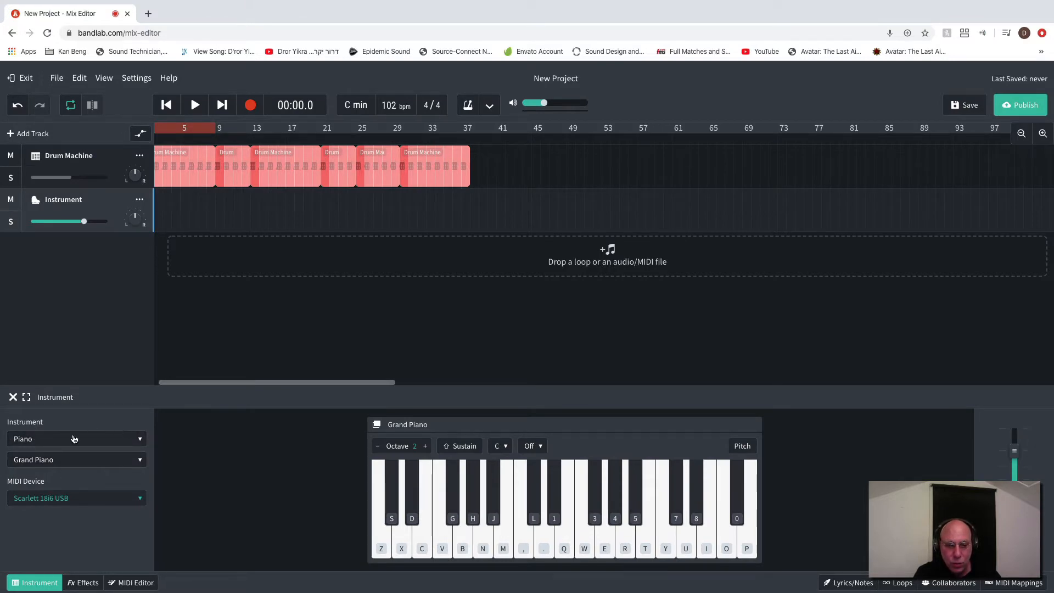
click(140, 440)
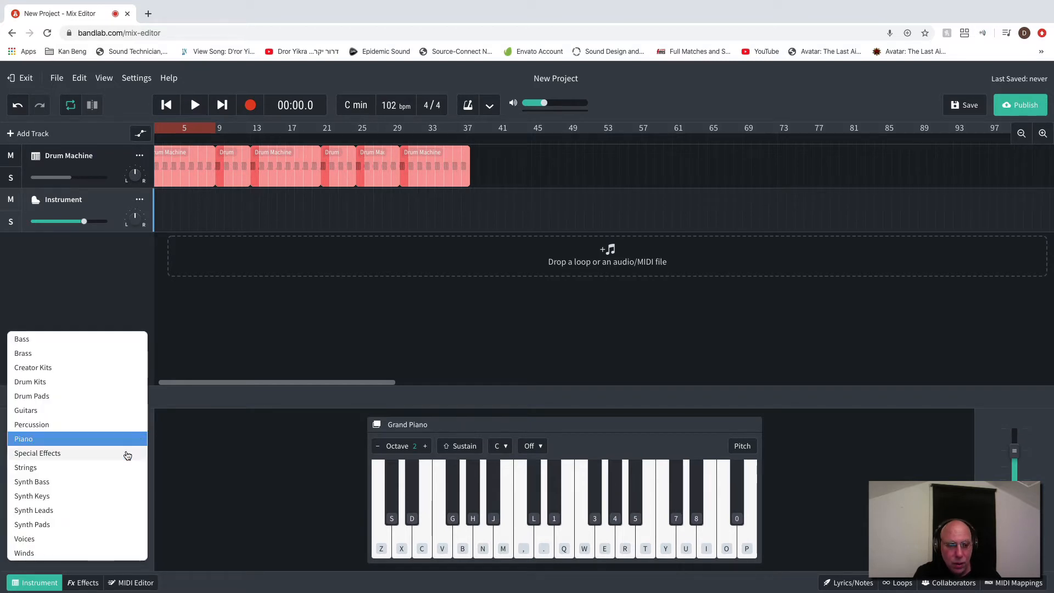
click(83, 486)
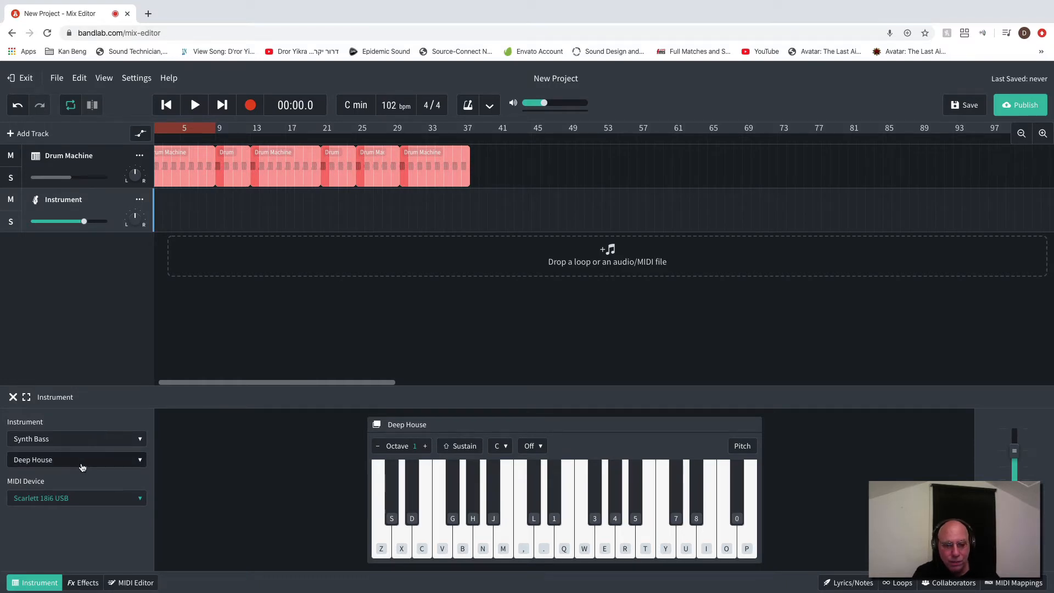
click(139, 461)
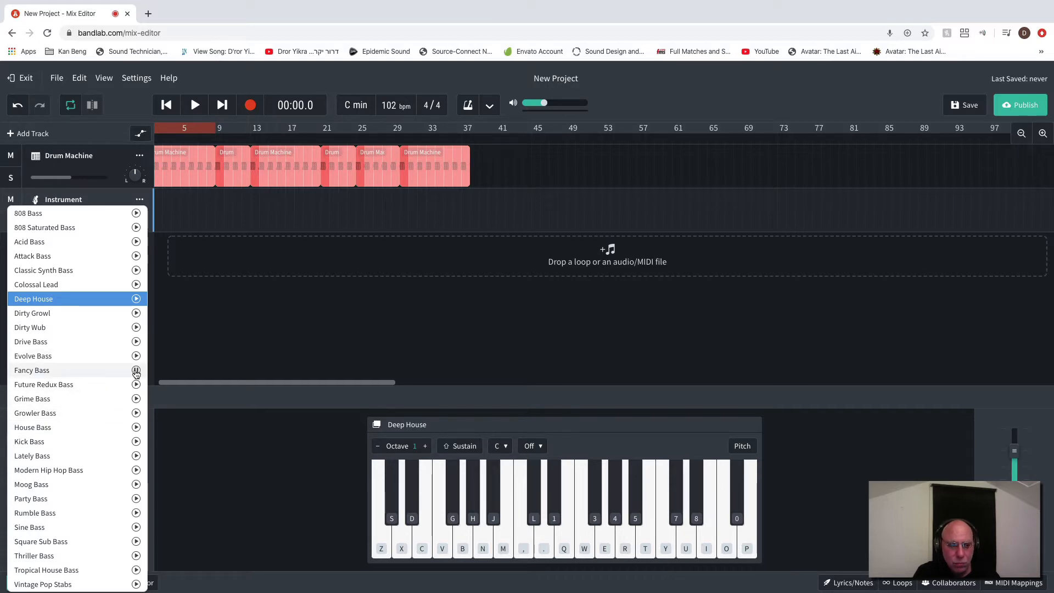
click(49, 371)
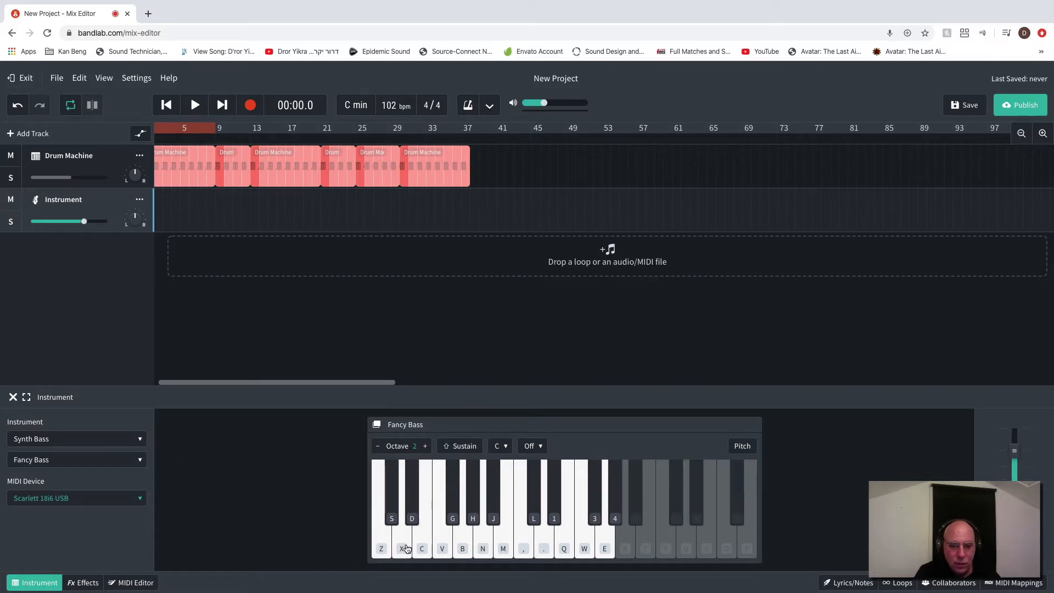
- Audition the low C and E notes of Fancy Bass on the virtual keyboard
click(383, 547)
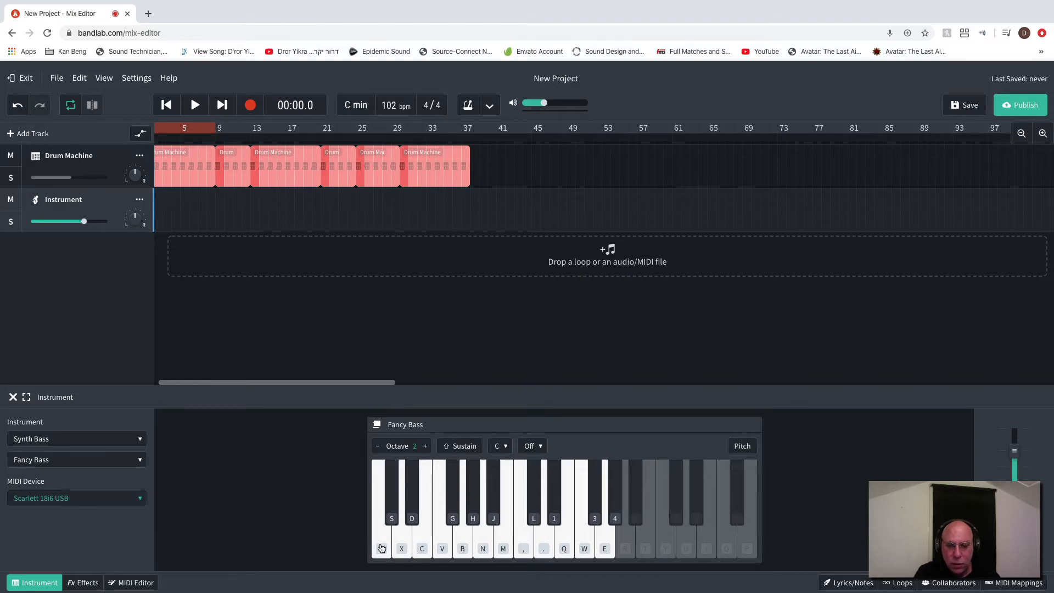
click(420, 549)
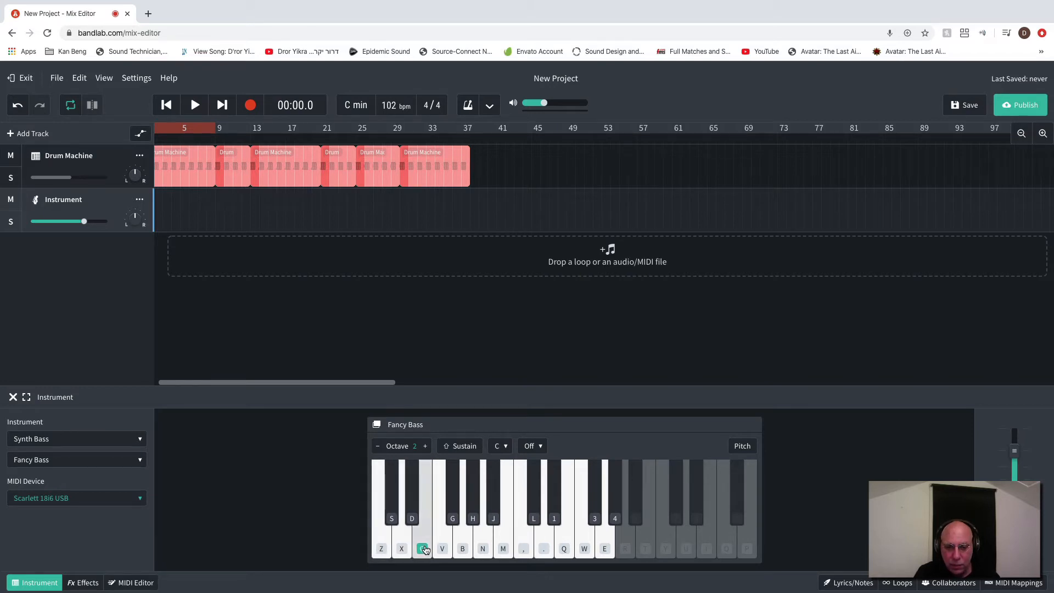
click(381, 547)
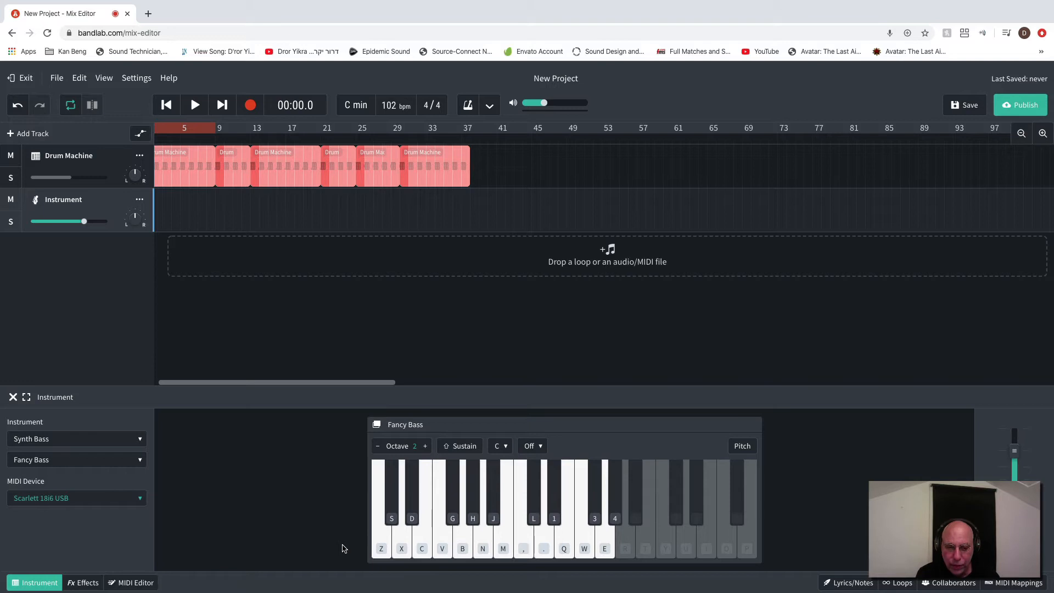
- Try out a bass riff on the low C, D, E and F notes without accompaniment
key(z)
key(z)
key(x)
key(z)
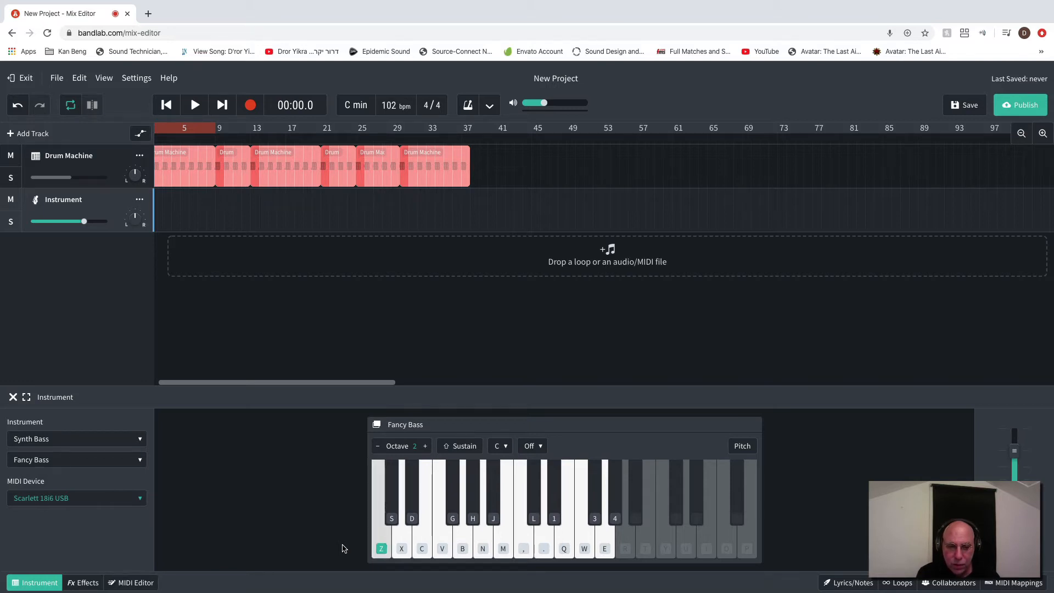
key(c)
key(c)
key(v)
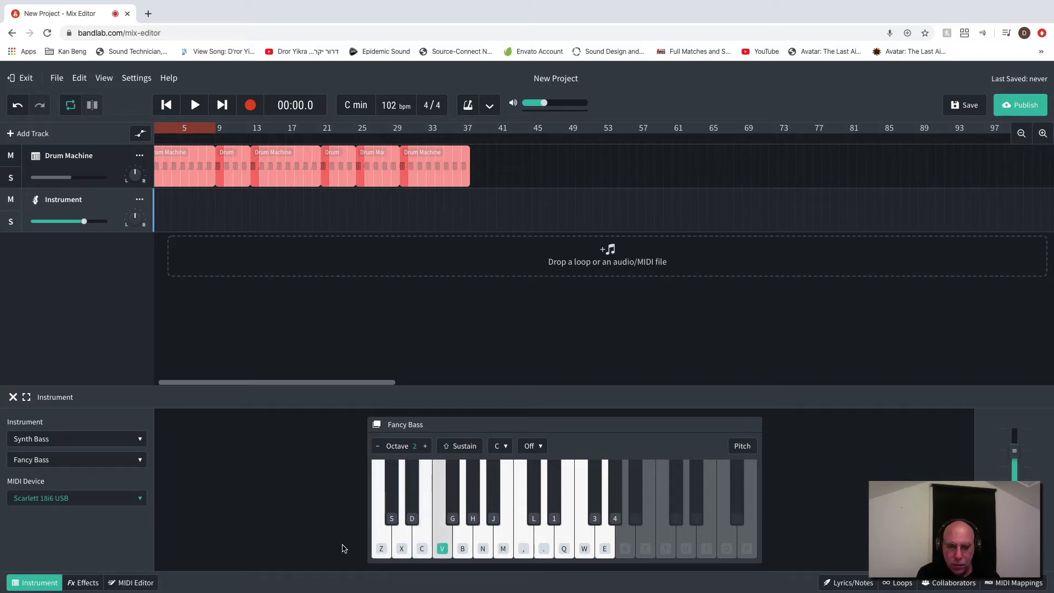
key(c)
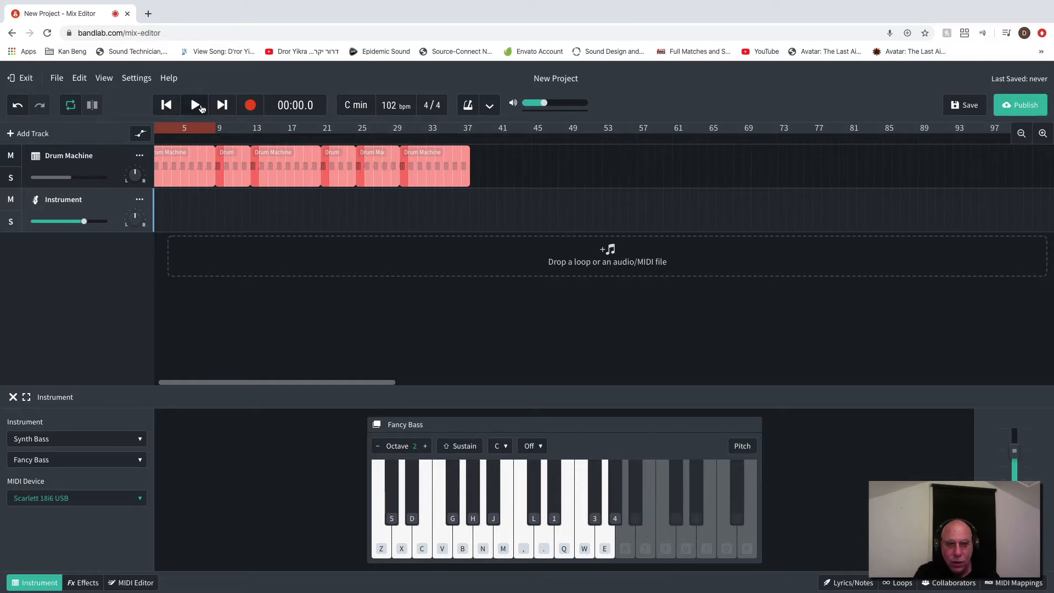
- Rehearse the C, D, E and F bass riff along with the playing drum track, then stop and return the playhead to the start
click(196, 106)
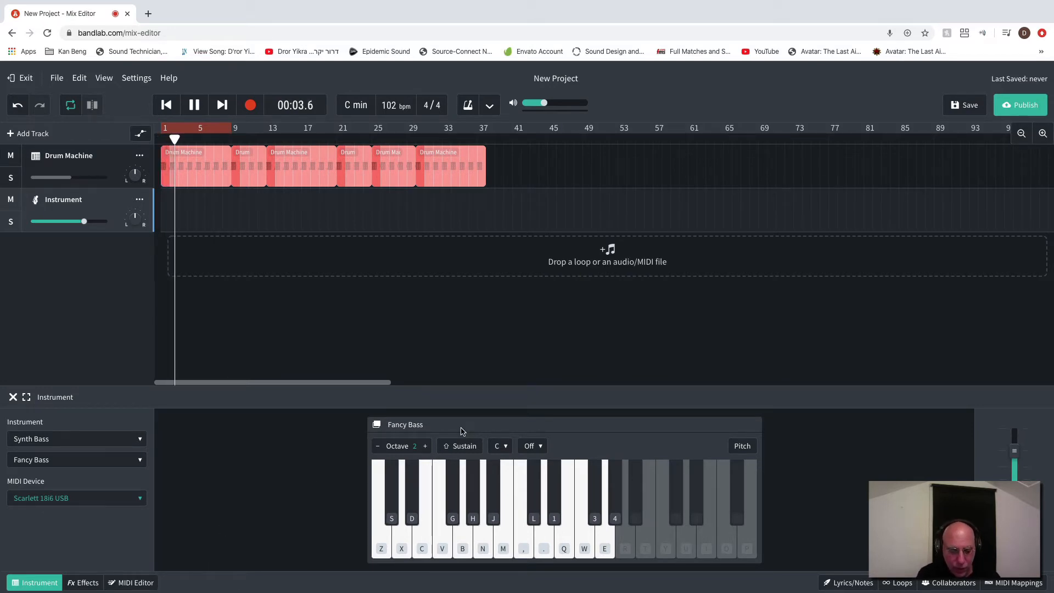
key(z)
key(z)
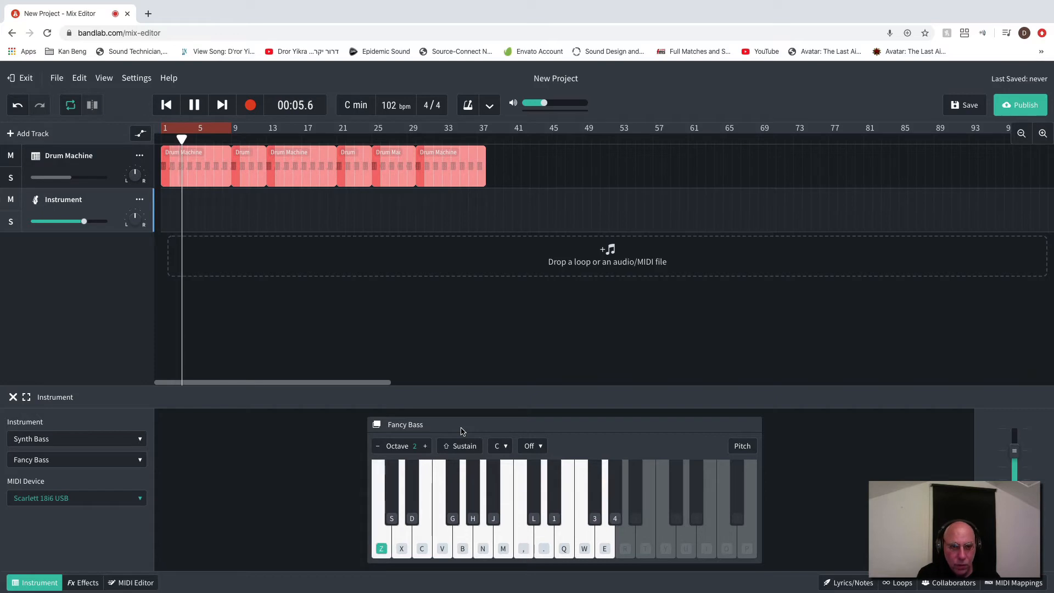
key(z)
key(x)
key(z)
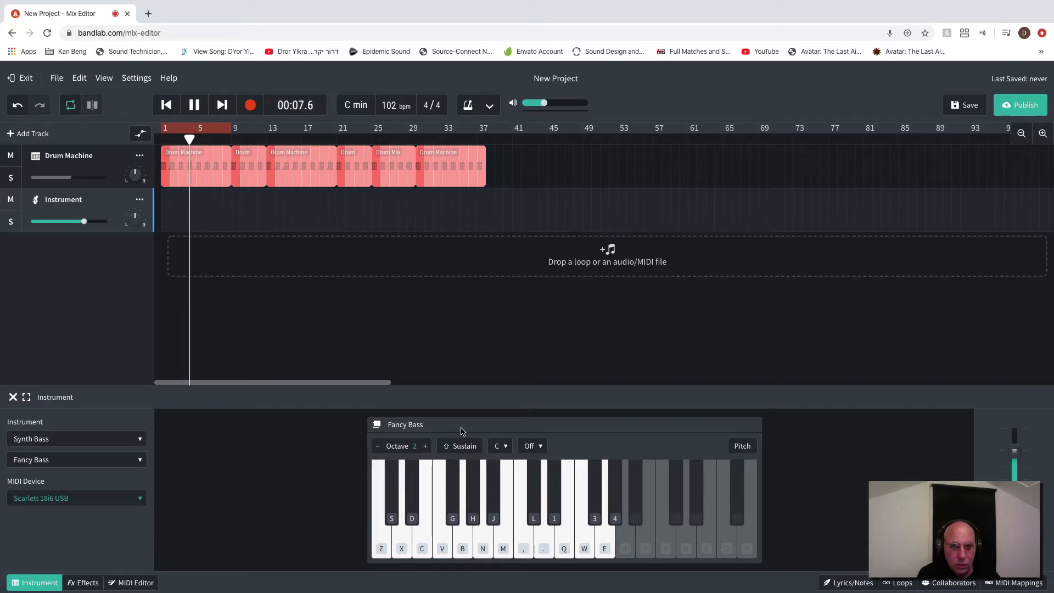
key(c)
key(c)
key(v)
key(z)
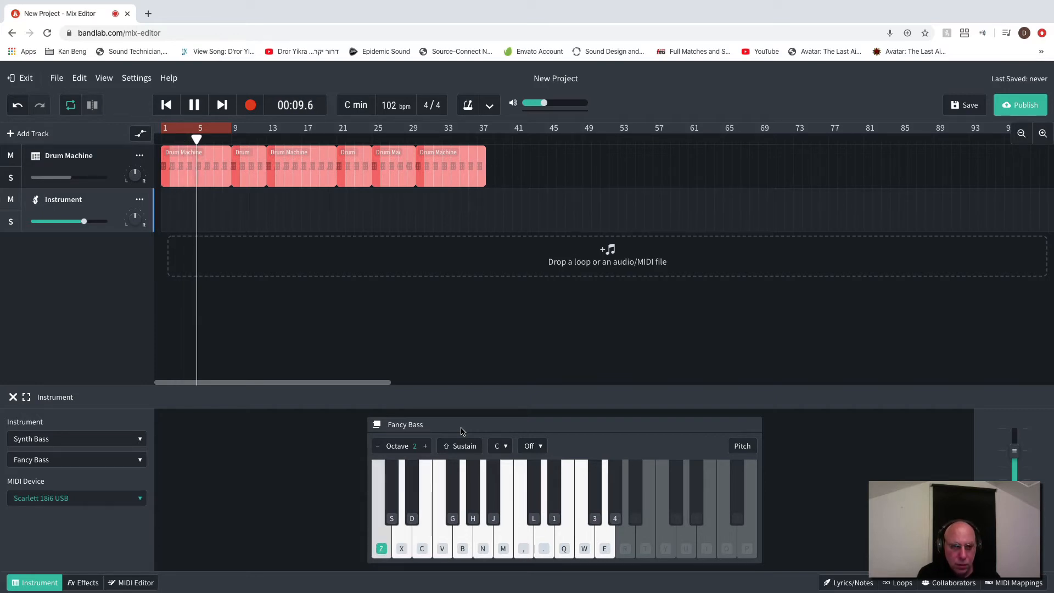
key(x)
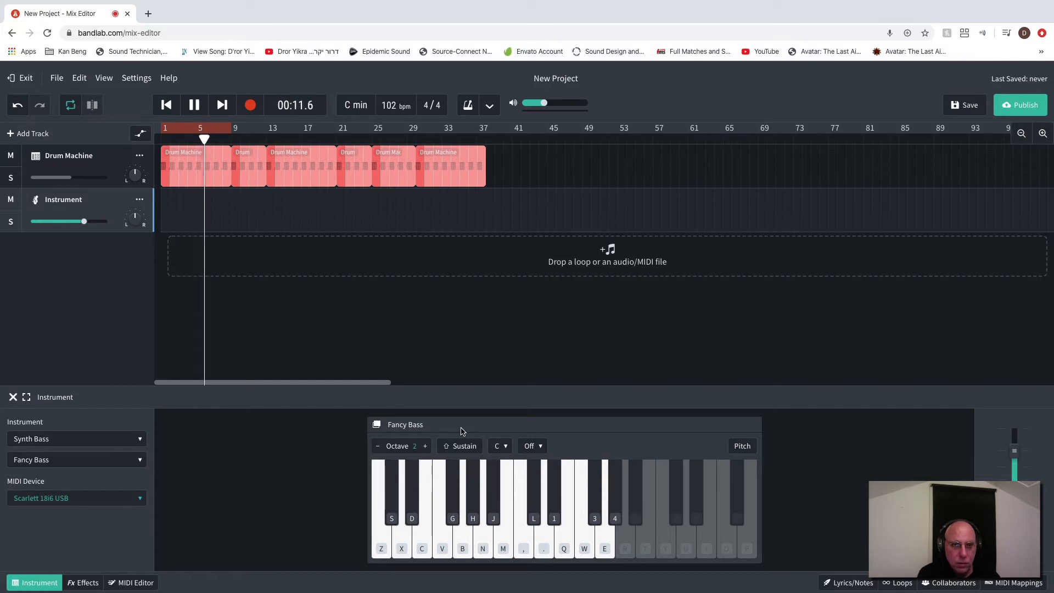
key(c)
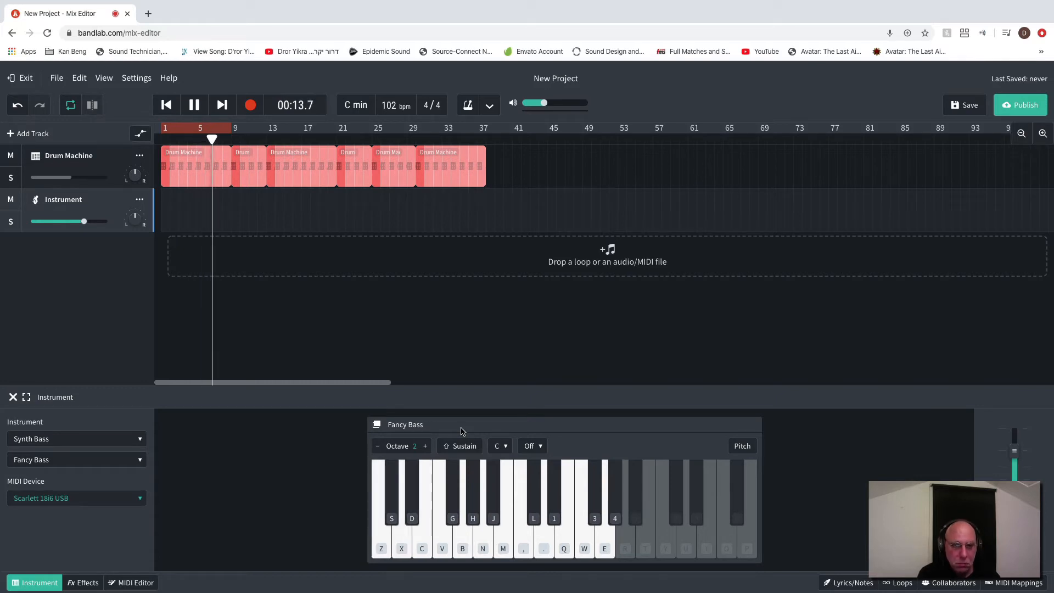
key(z)
key(z)
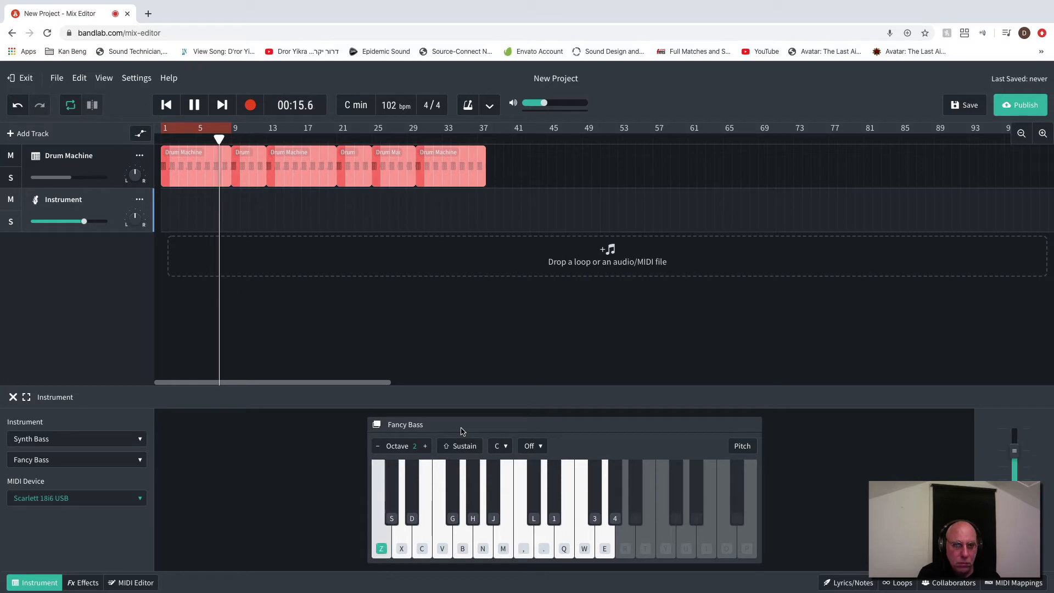
key(z)
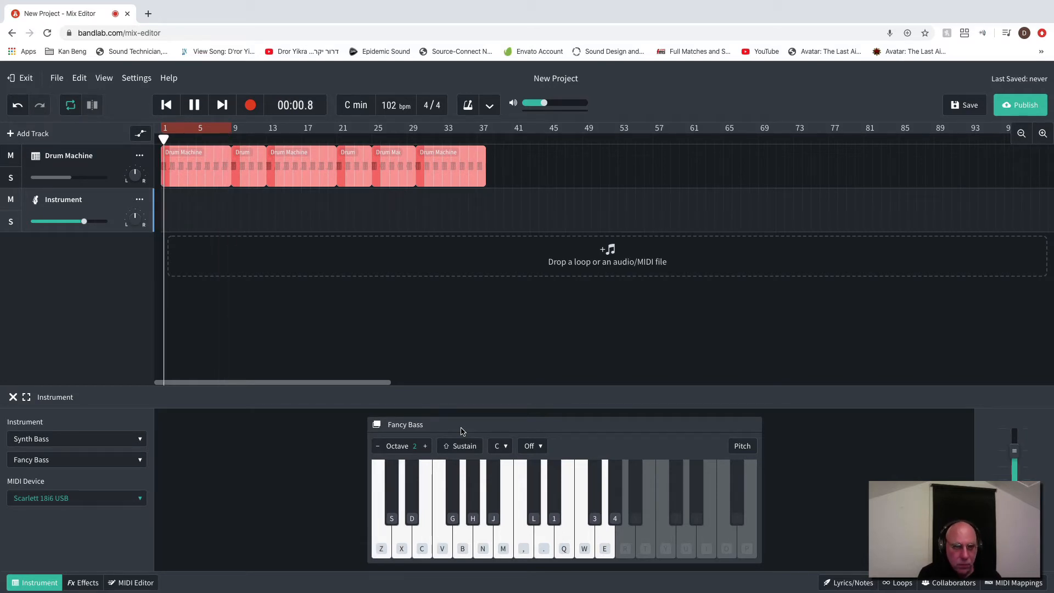
key(z)
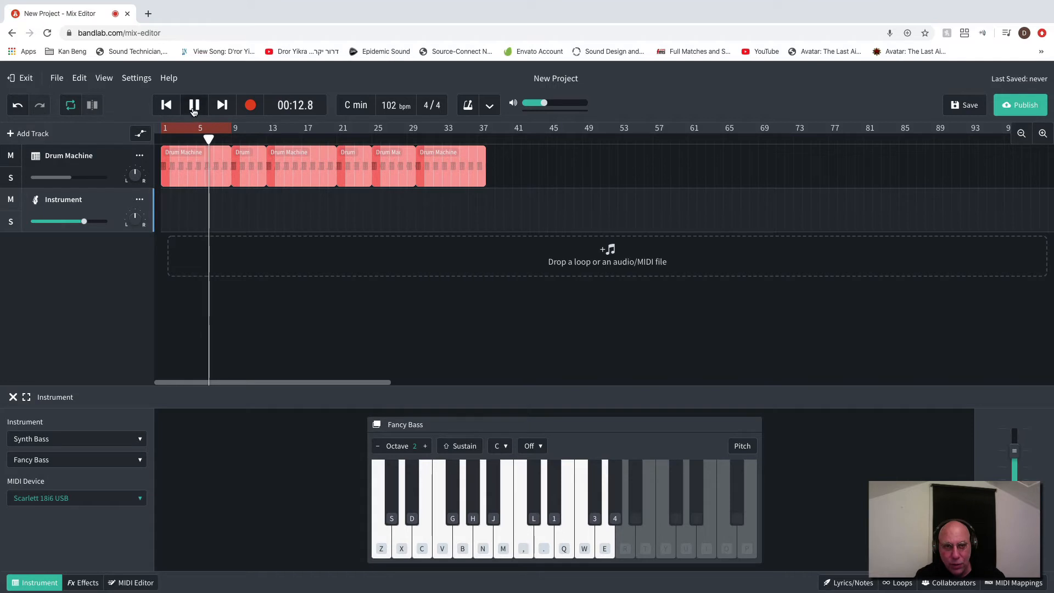
click(194, 107)
click(168, 106)
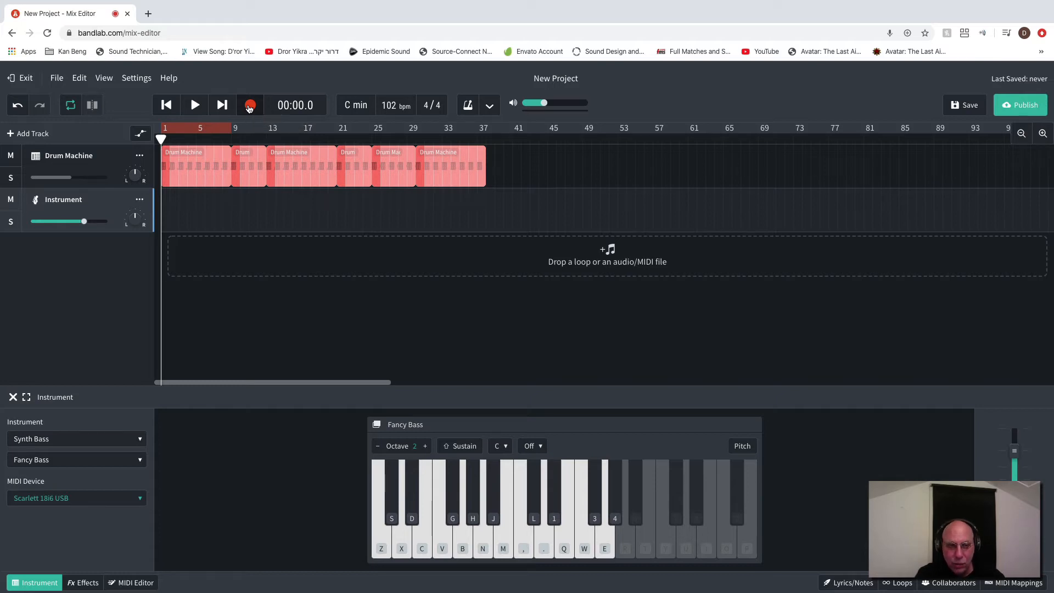
- Record a bass riff of C2, D2, E2 and F2 notes on the Instrument track from bar 1, about four bars long
click(250, 104)
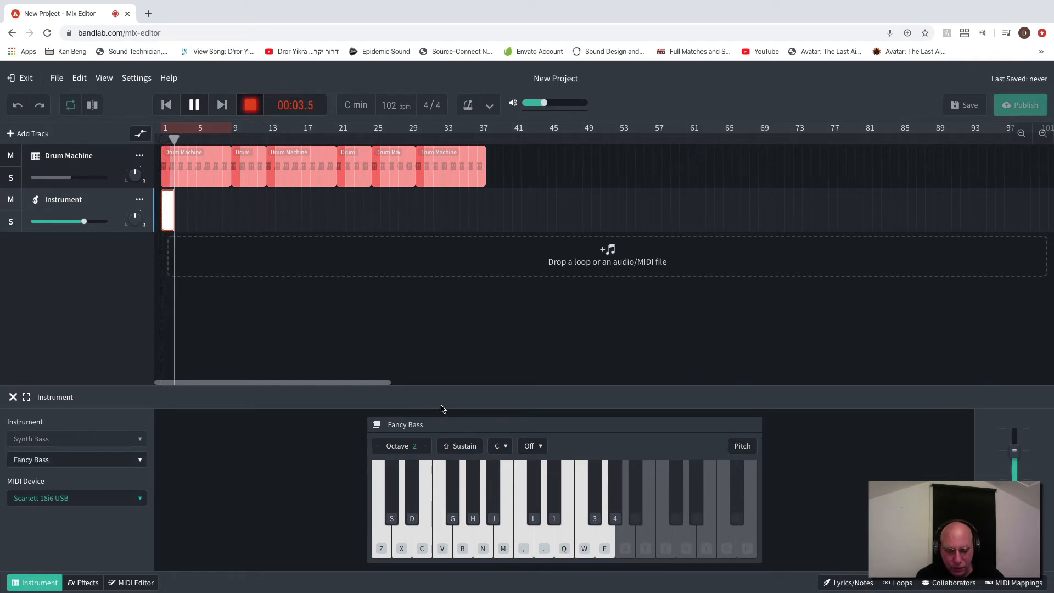
key(space)
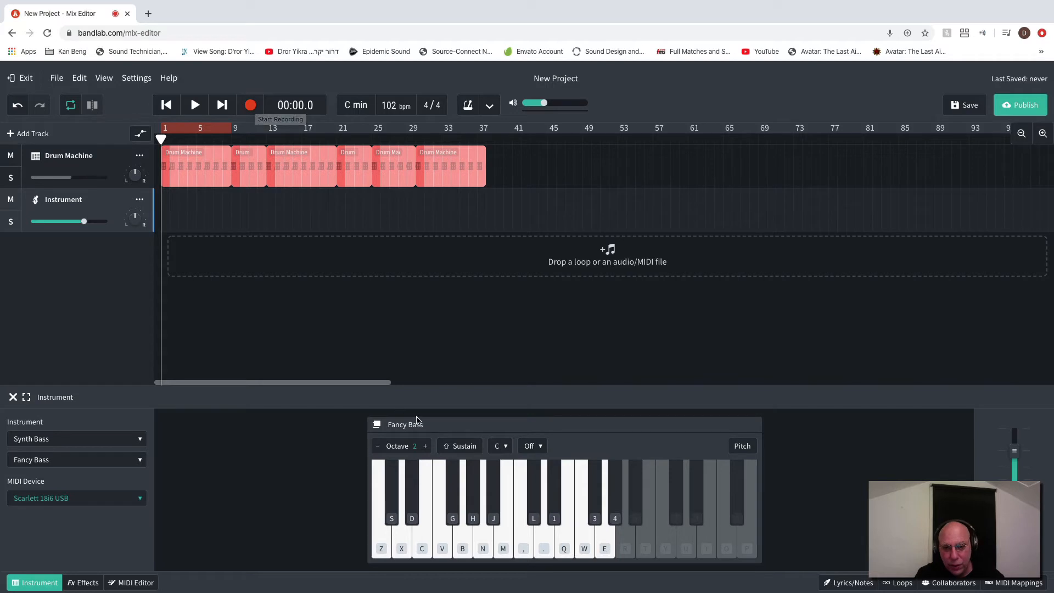
click(249, 106)
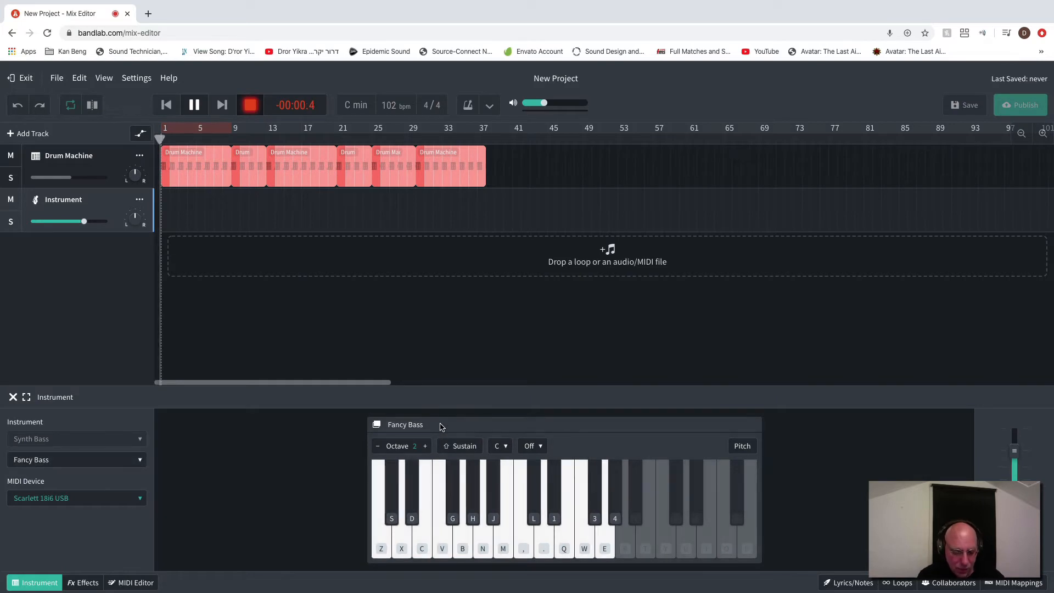
key(z)
key(z)
key(z)
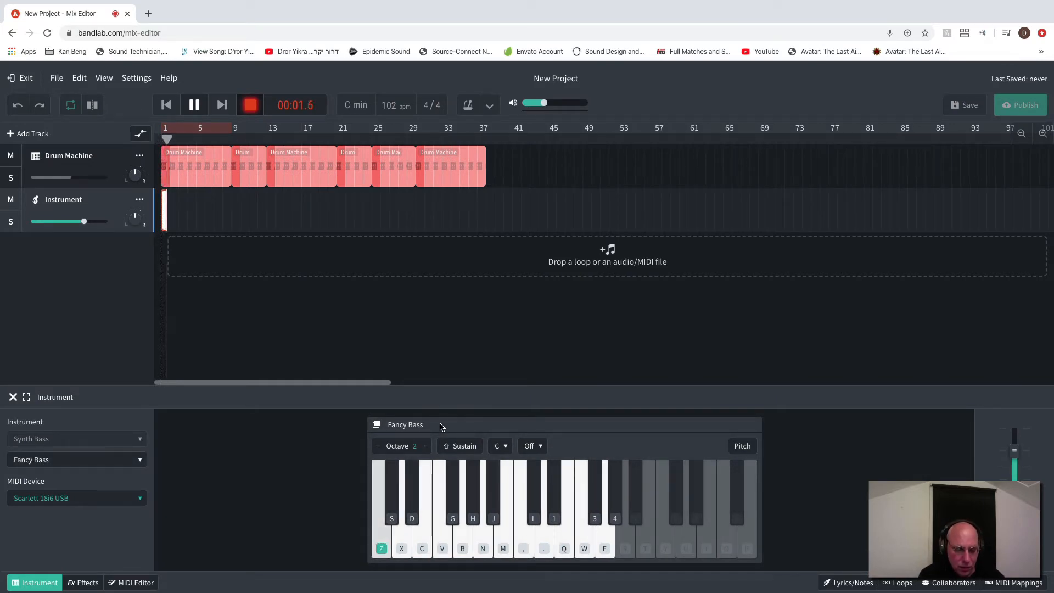
key(x)
key(z)
key(z)
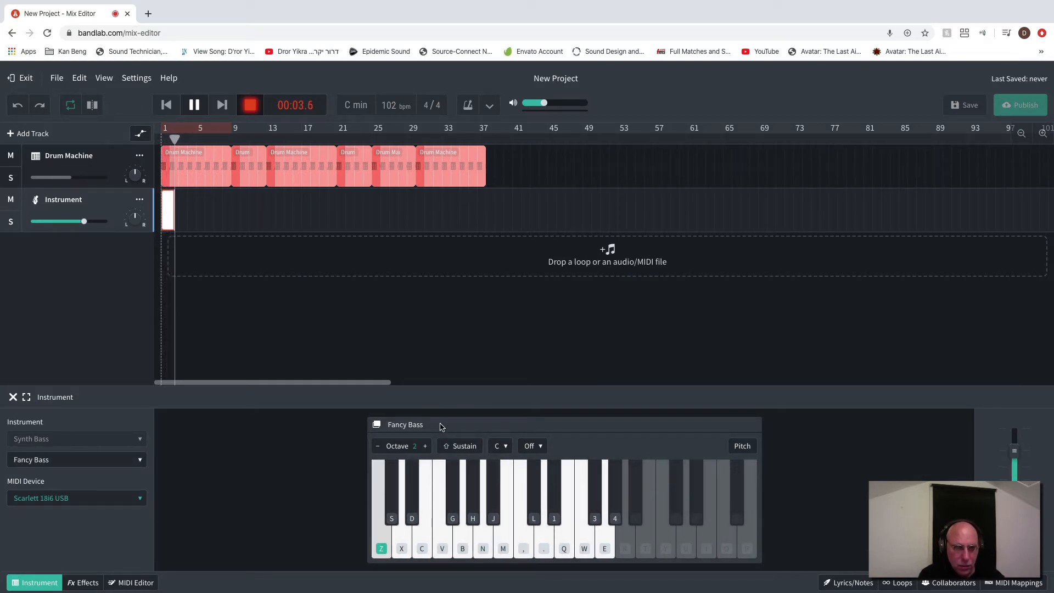
key(z)
key(x)
key(c)
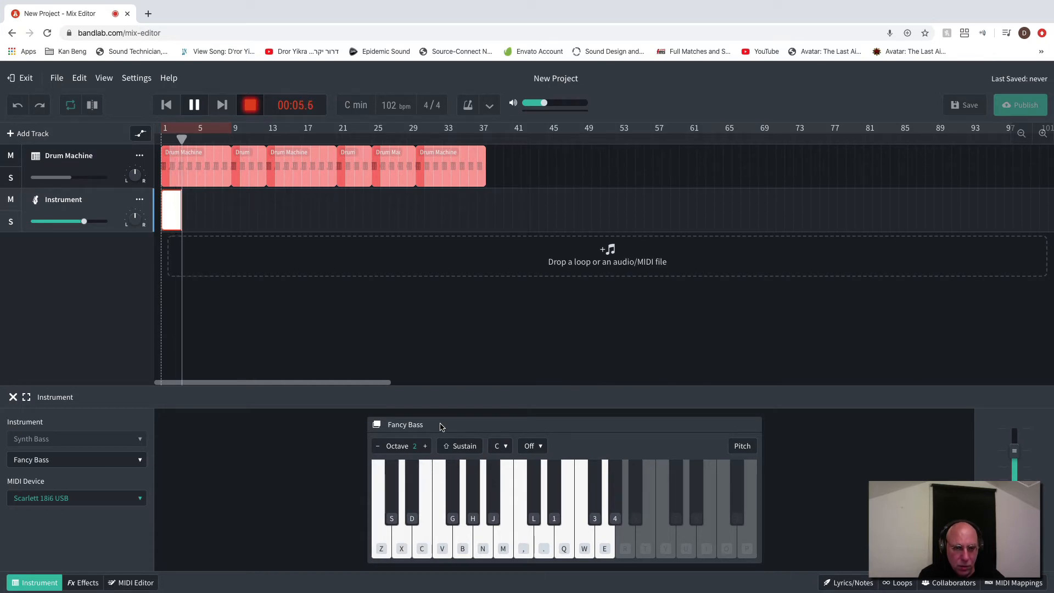
key(c)
key(v)
key(c)
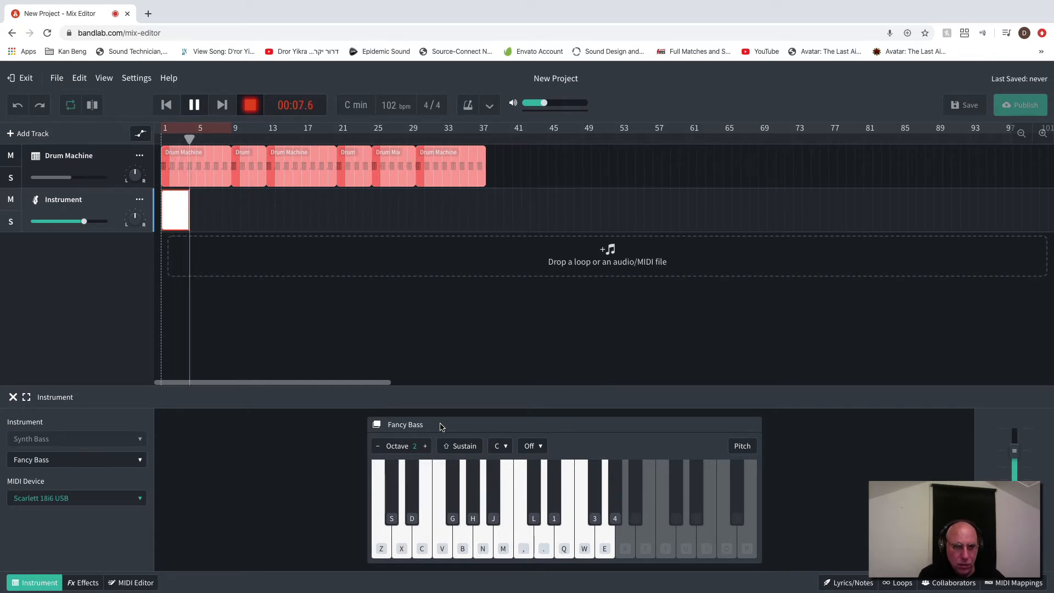
key(c)
key(space)
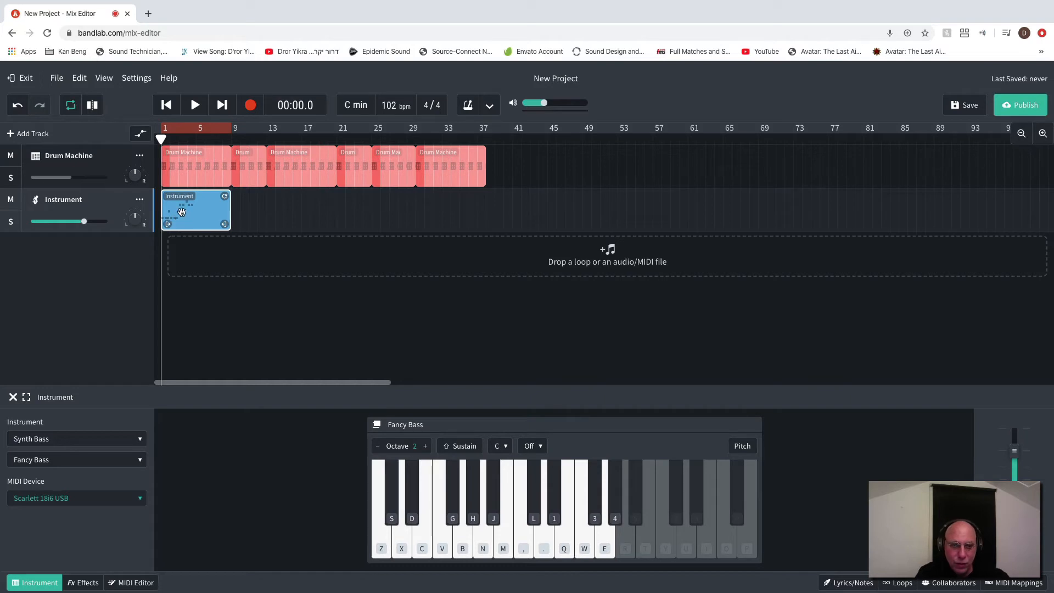
- Play back the recorded bass region with the drums and open its notes in the MIDI Editor
click(195, 105)
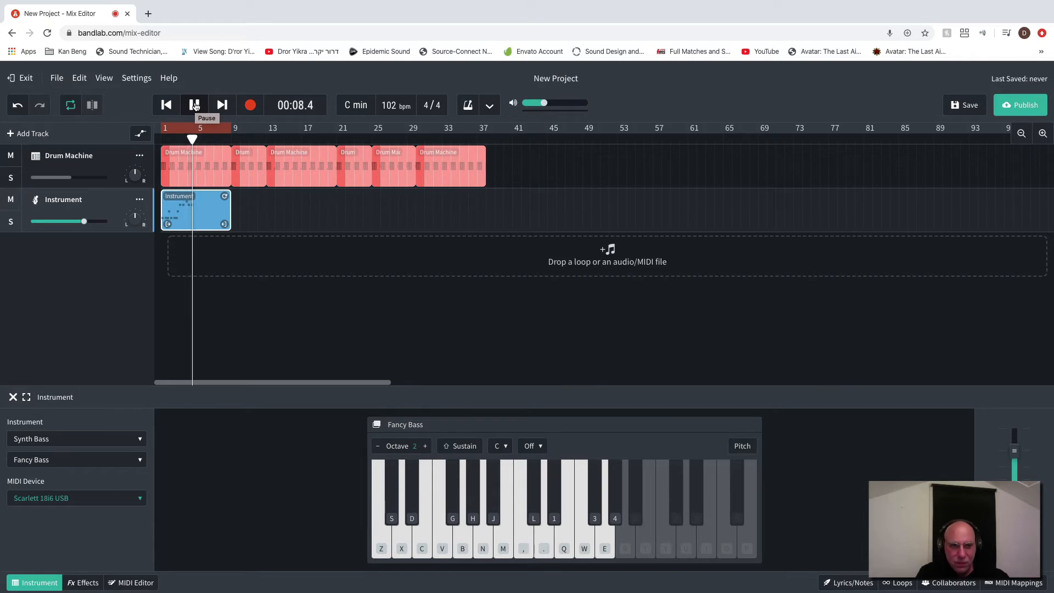
click(195, 105)
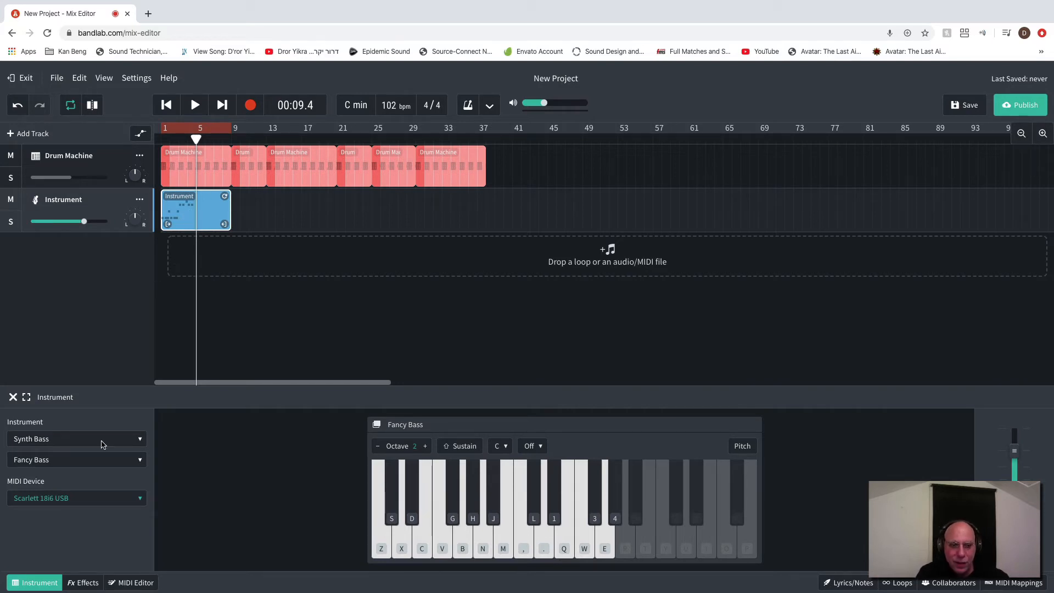
click(137, 587)
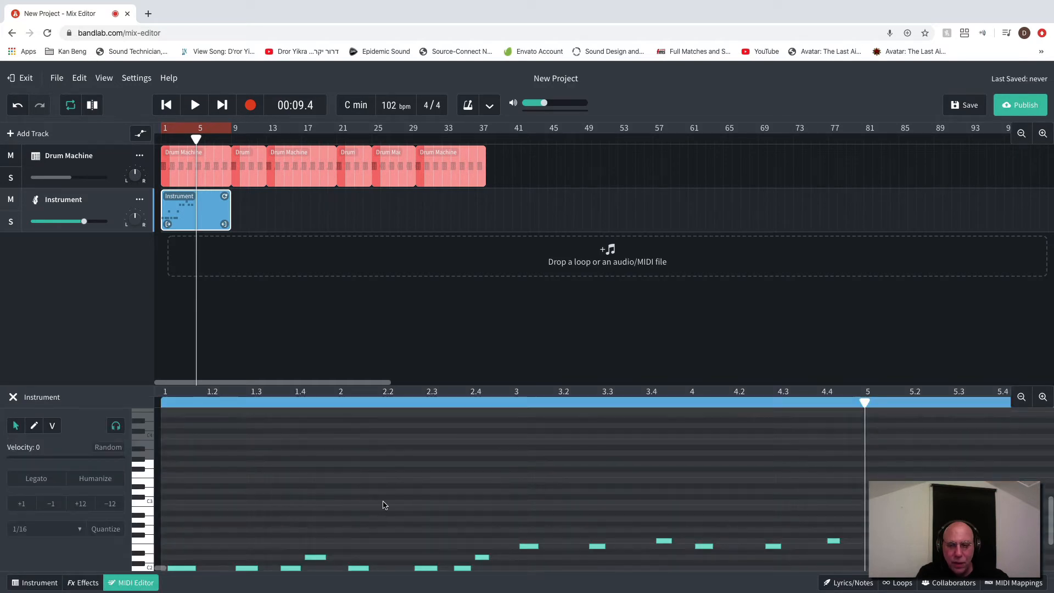
scroll(384, 502, down, 3)
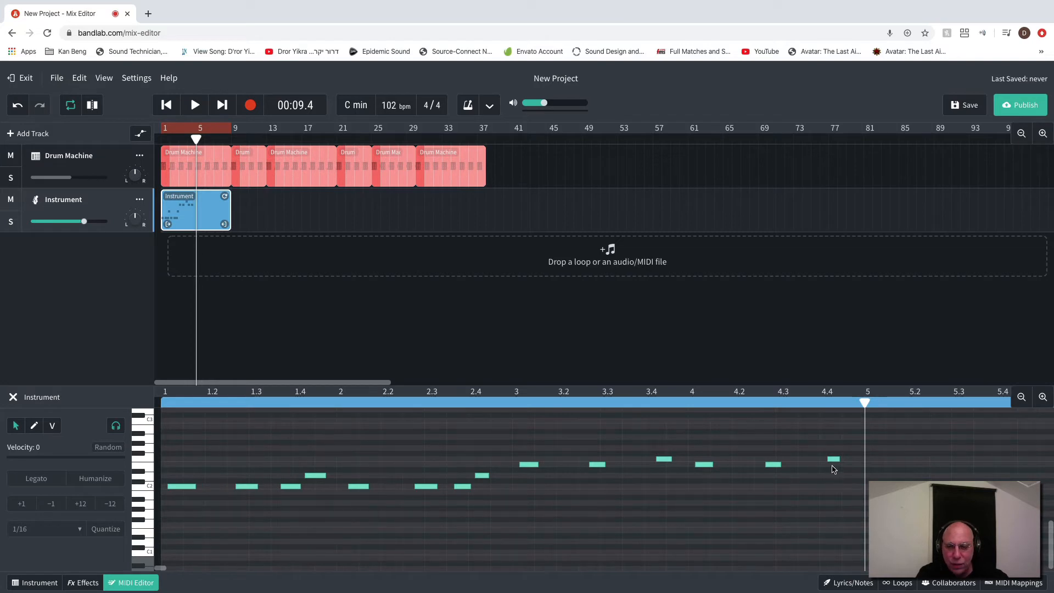
- Move the third C2 note in bar 1 slightly earlier and the D2 note slightly later, and play the riff back from the start
click(177, 487)
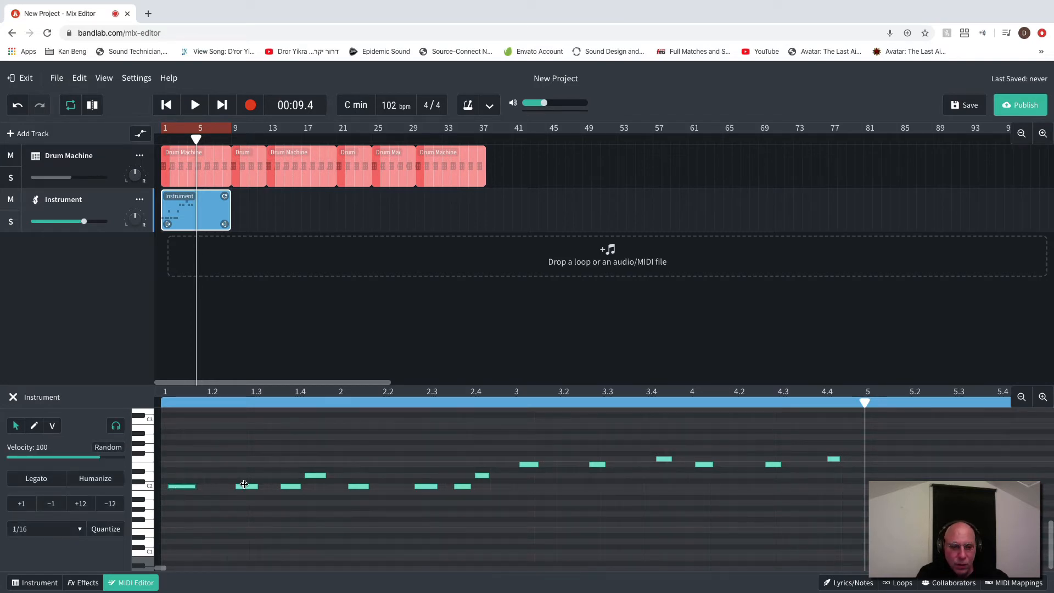
click(252, 488)
drag(290, 488, 331, 477)
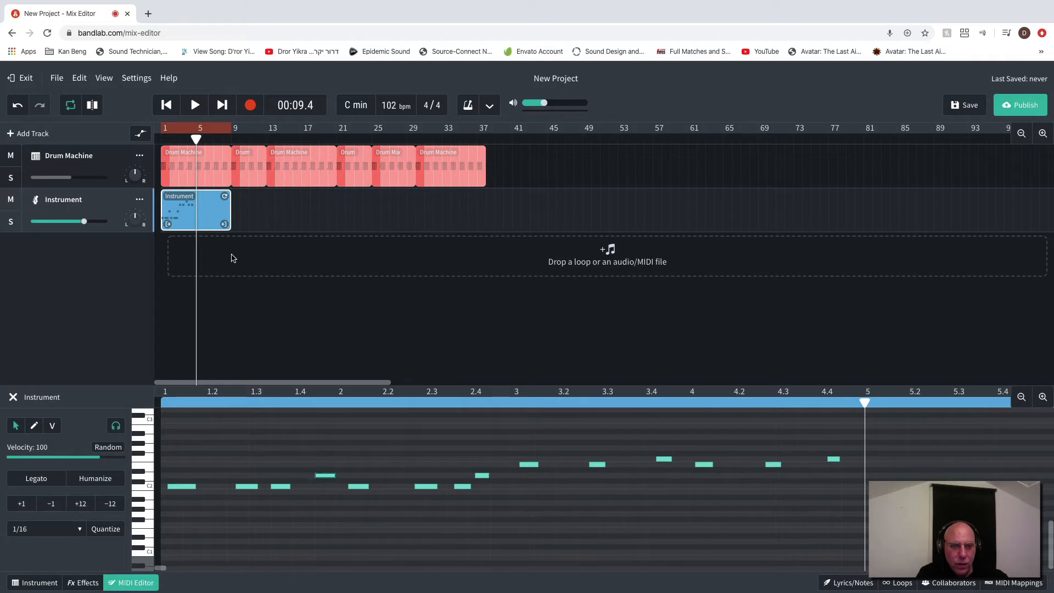
click(168, 110)
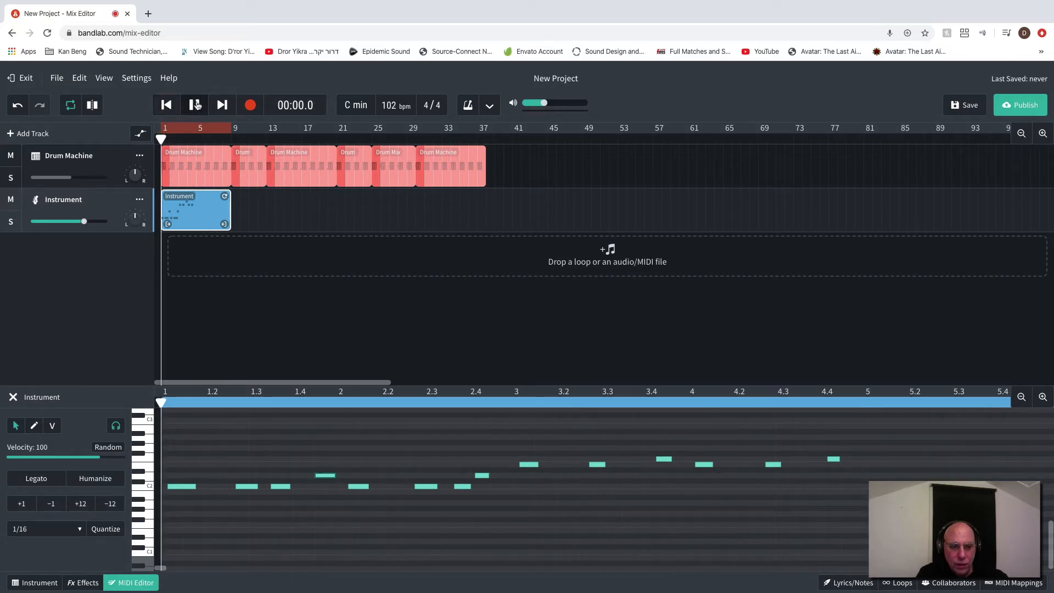
click(195, 105)
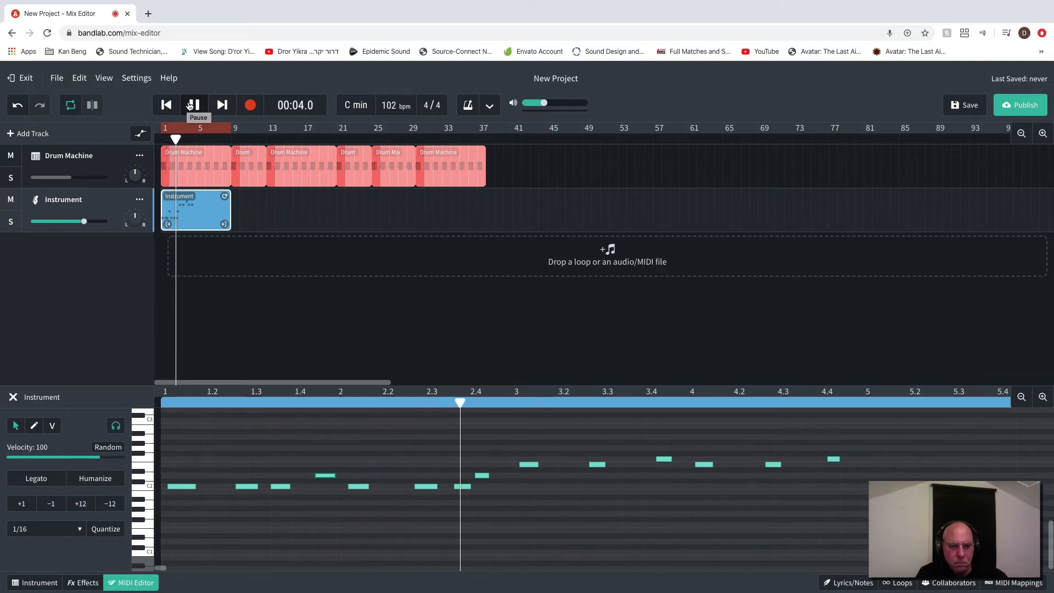
click(189, 106)
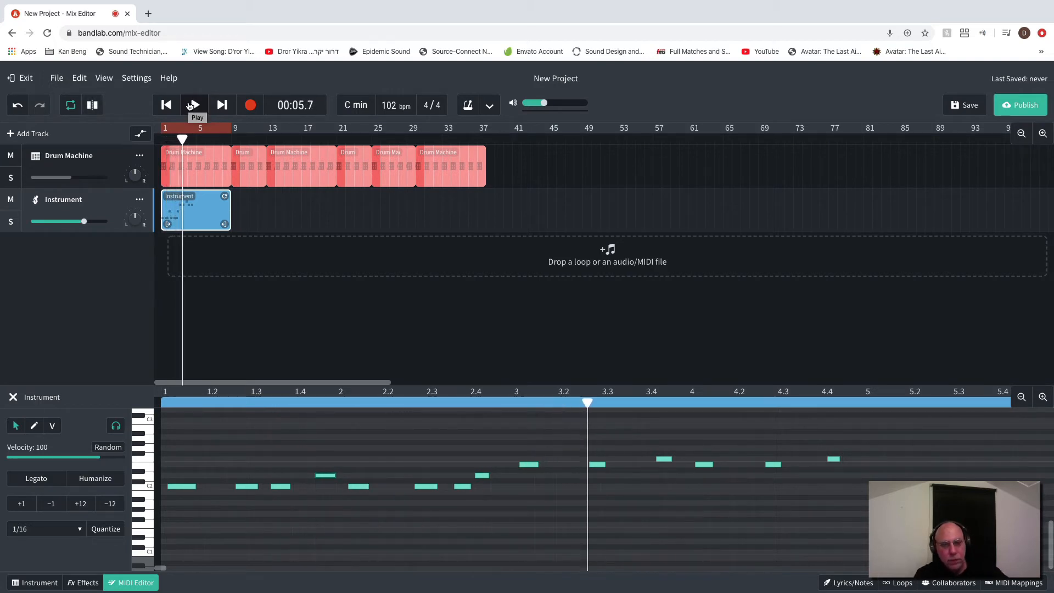
- Undo the last quantization and shift all the bass notes a sixteenth earlier so the first one starts exactly on bar 1
key(ctrl+z)
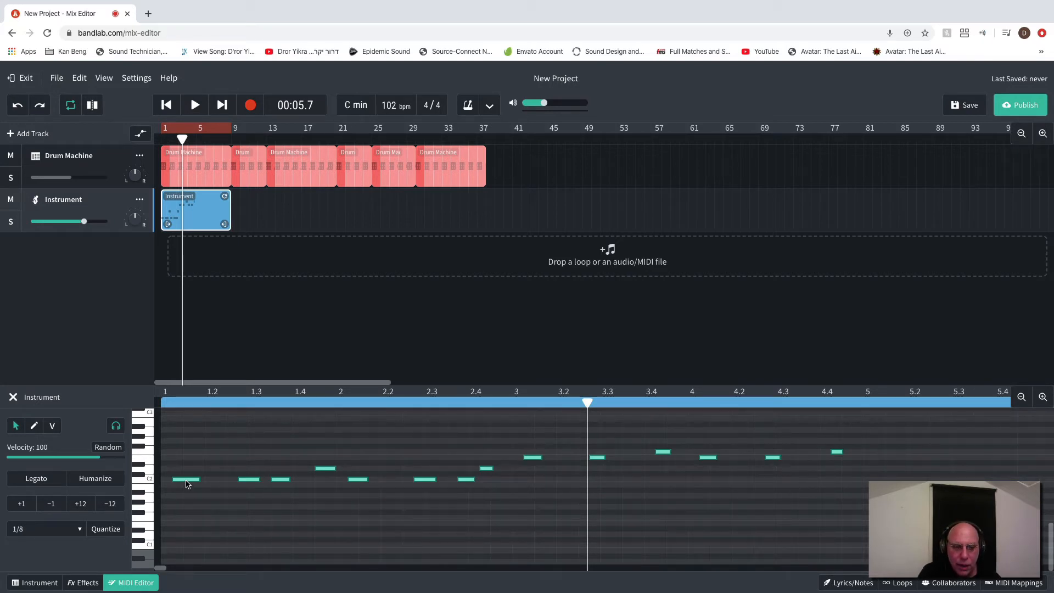
drag(167, 531, 916, 443)
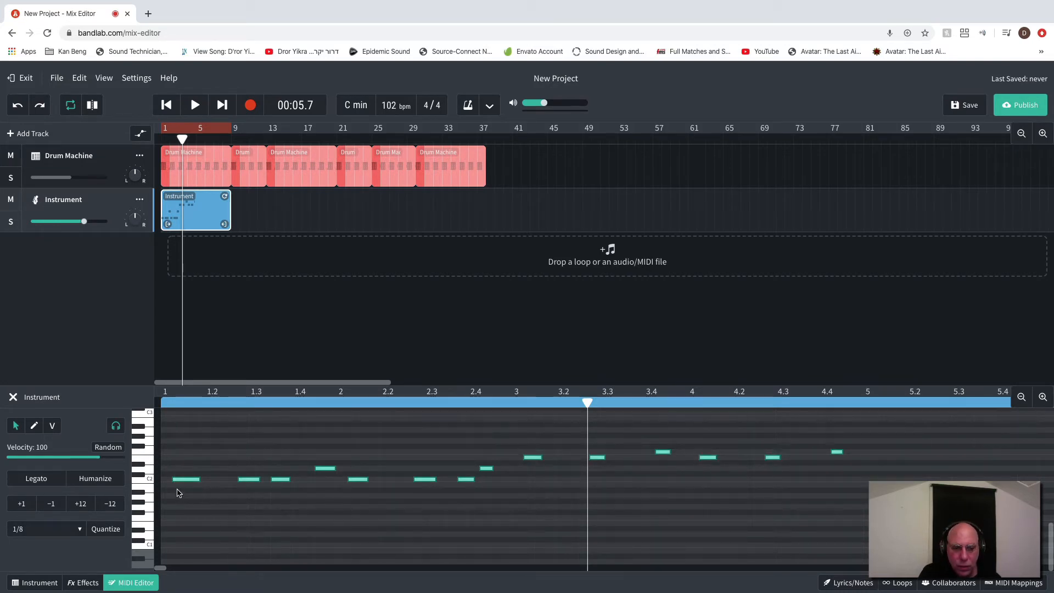
drag(182, 483, 179, 482)
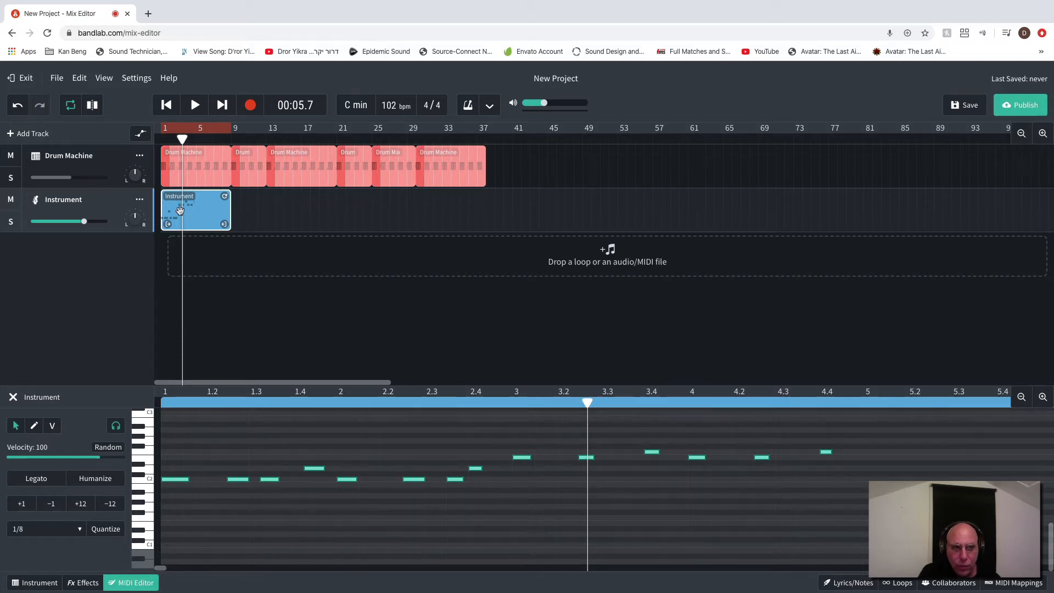
- Play back the shifted bass riff with the drums and listen for mistimed notes in bar 1
click(195, 105)
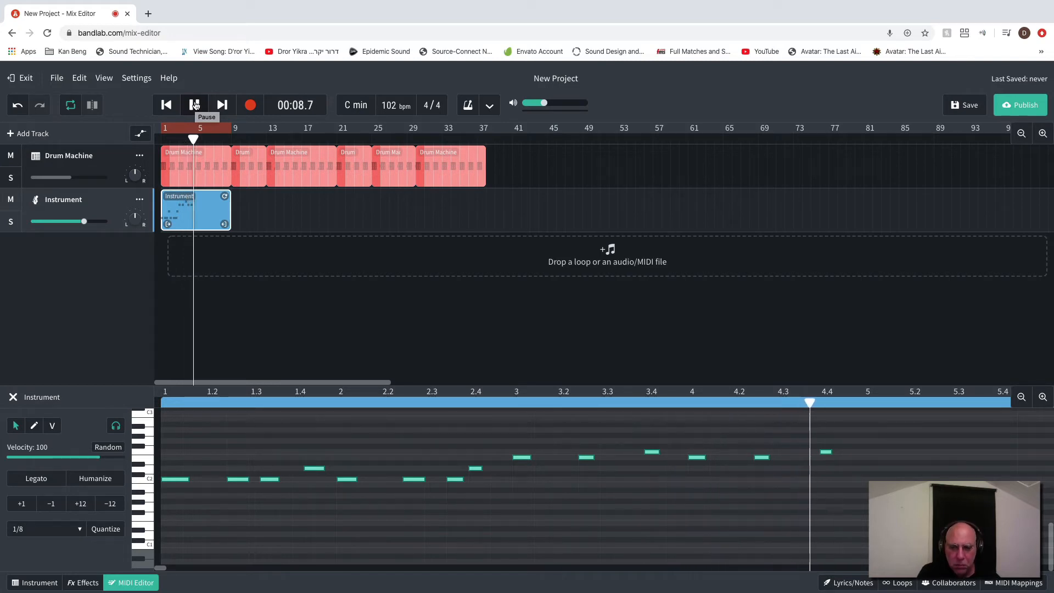
click(195, 105)
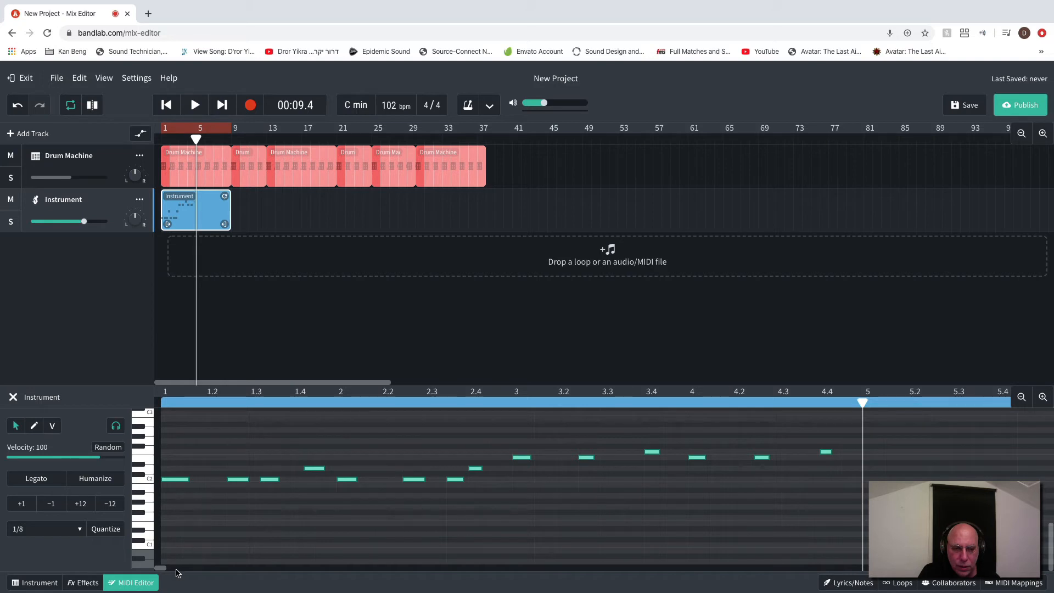
key(space)
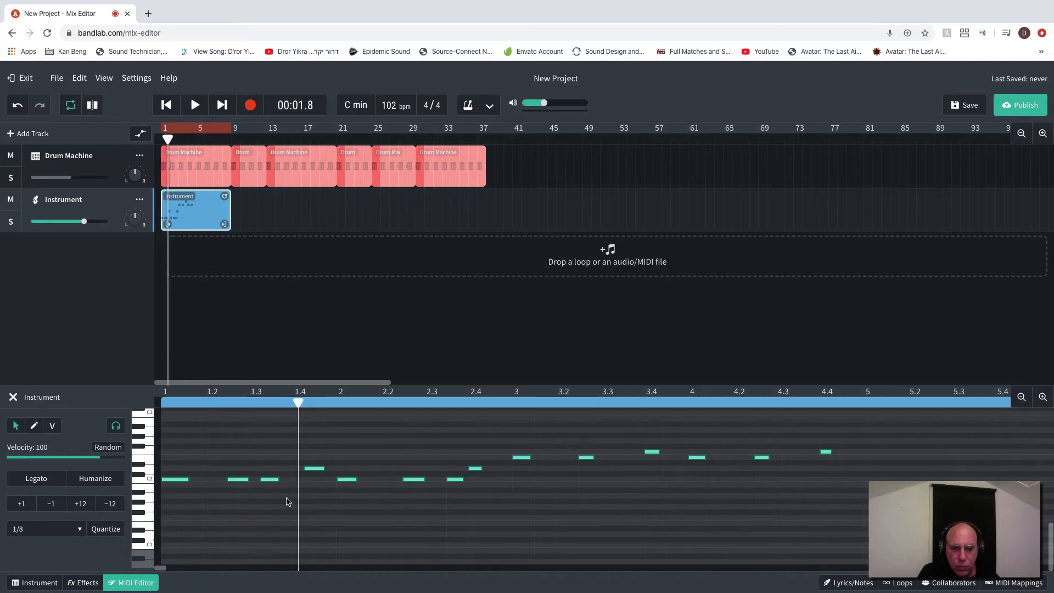
- Move the third C2 note in bar 1 a sixteenth later and check its timing against the drums
click(268, 490)
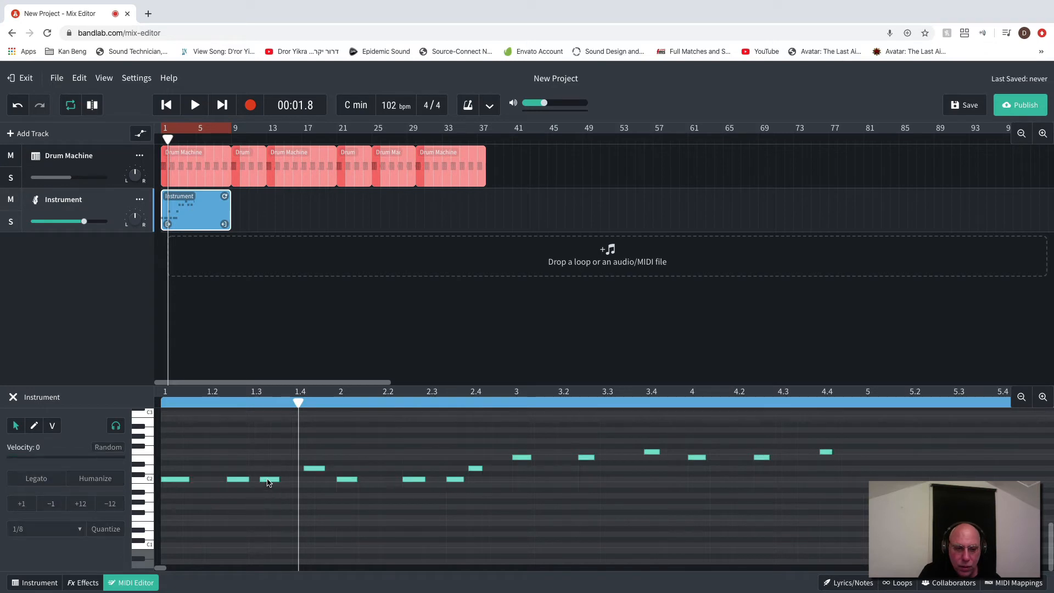
drag(269, 482, 273, 480)
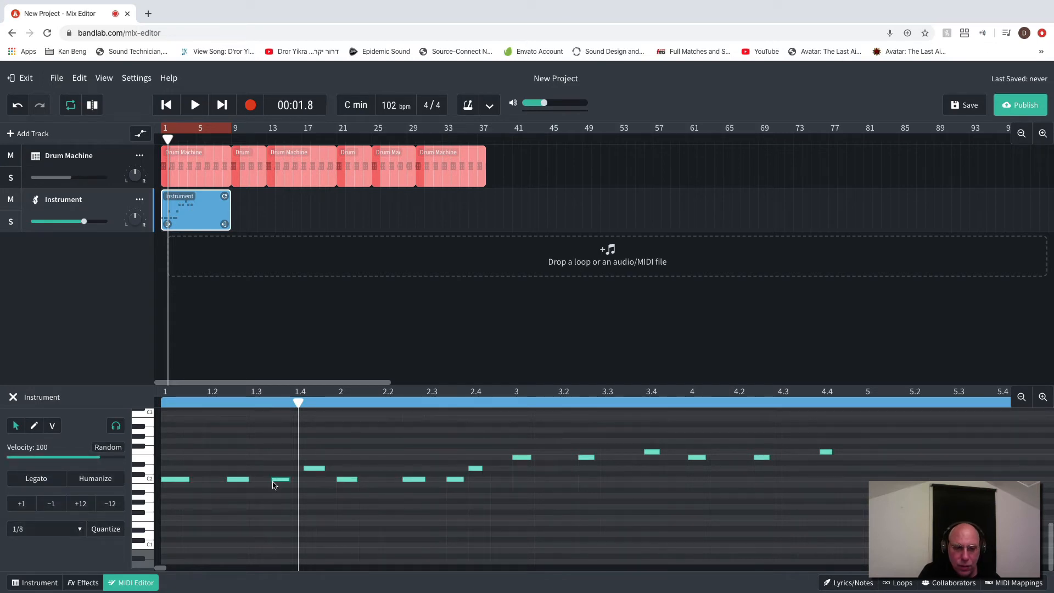
key(space)
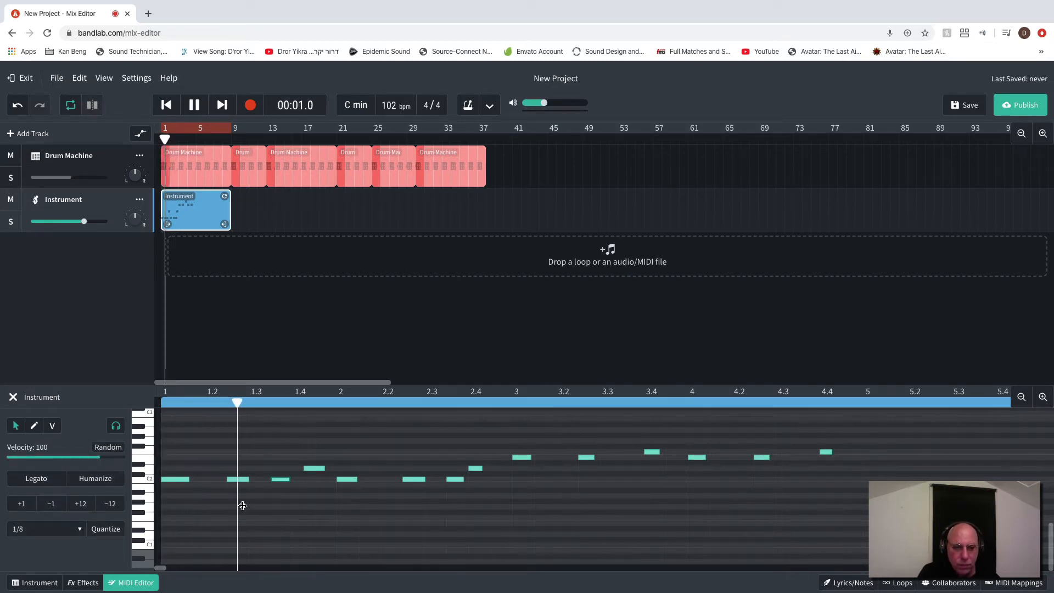
key(space)
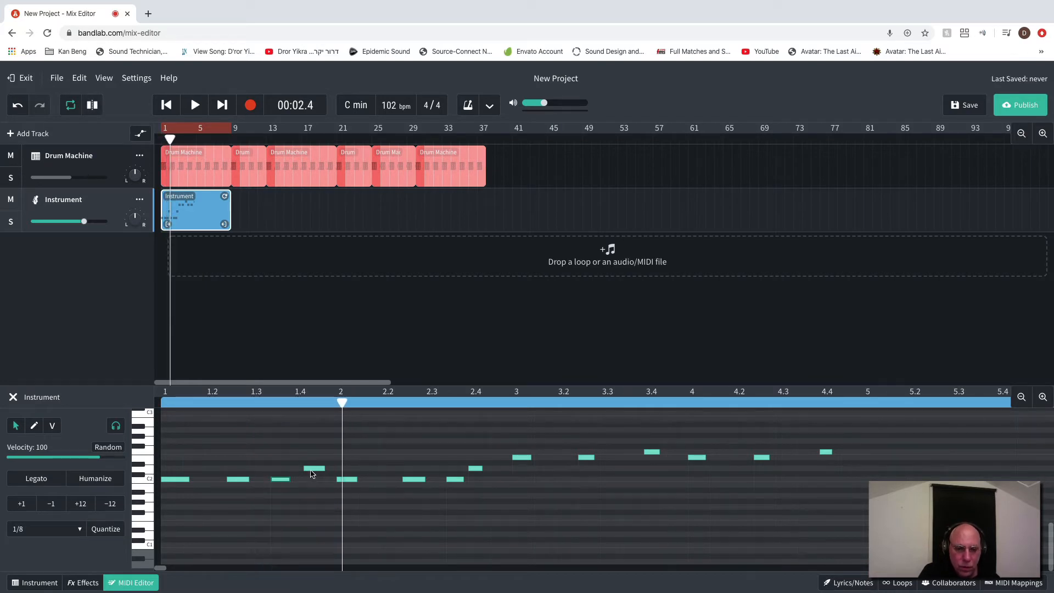
- Move the D2 note in bar 1 a sixteenth earlier and play back the riff with the drums
drag(311, 471, 300, 471)
key(space)
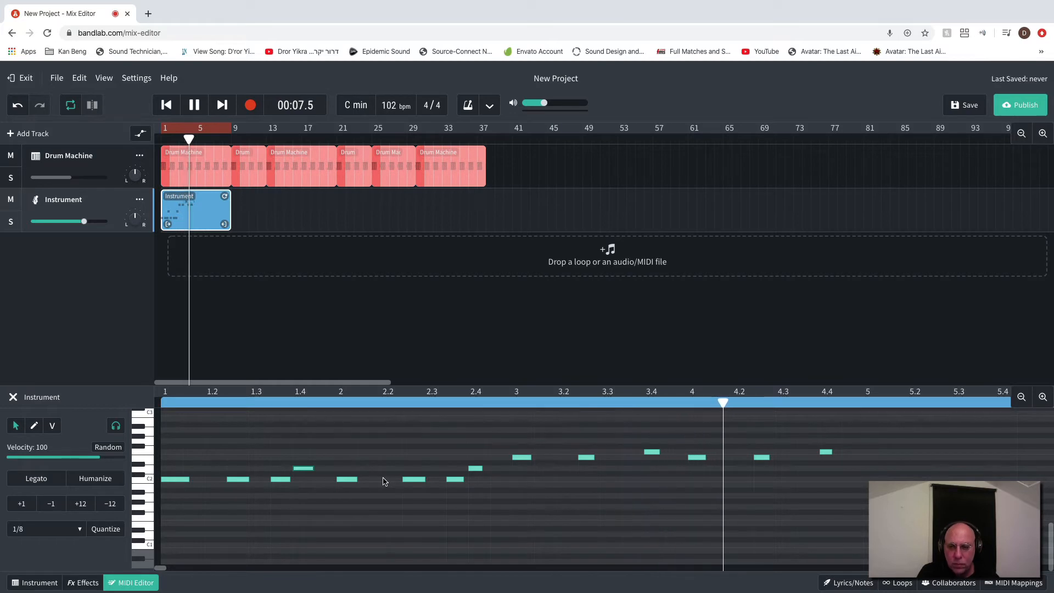
key(space)
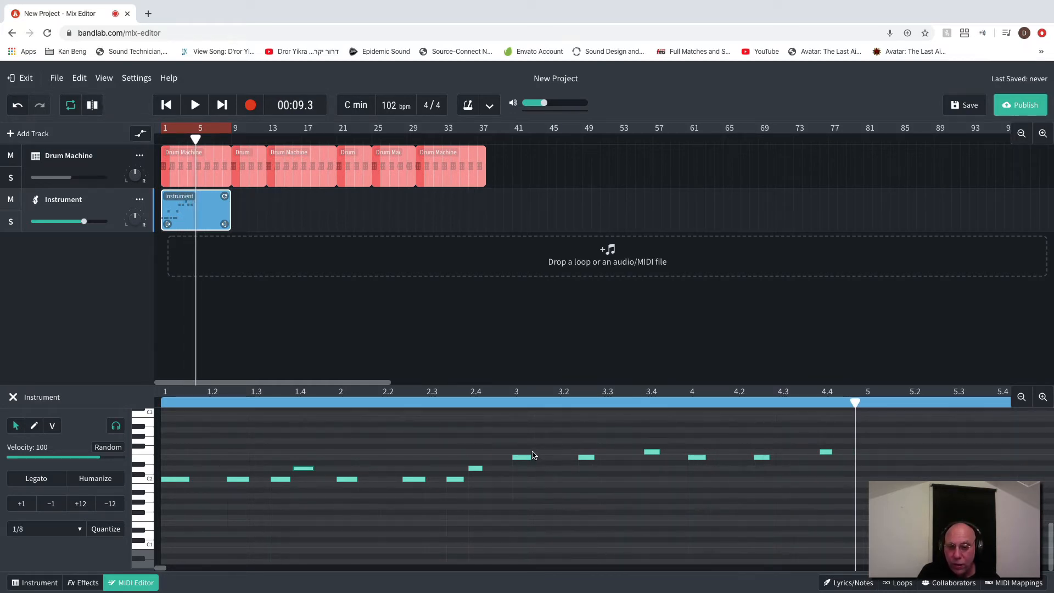
- Lengthen the six notes in bars 3 and 4 so each sustains closer to the next note, and play back the riff
drag(530, 458, 796, 457)
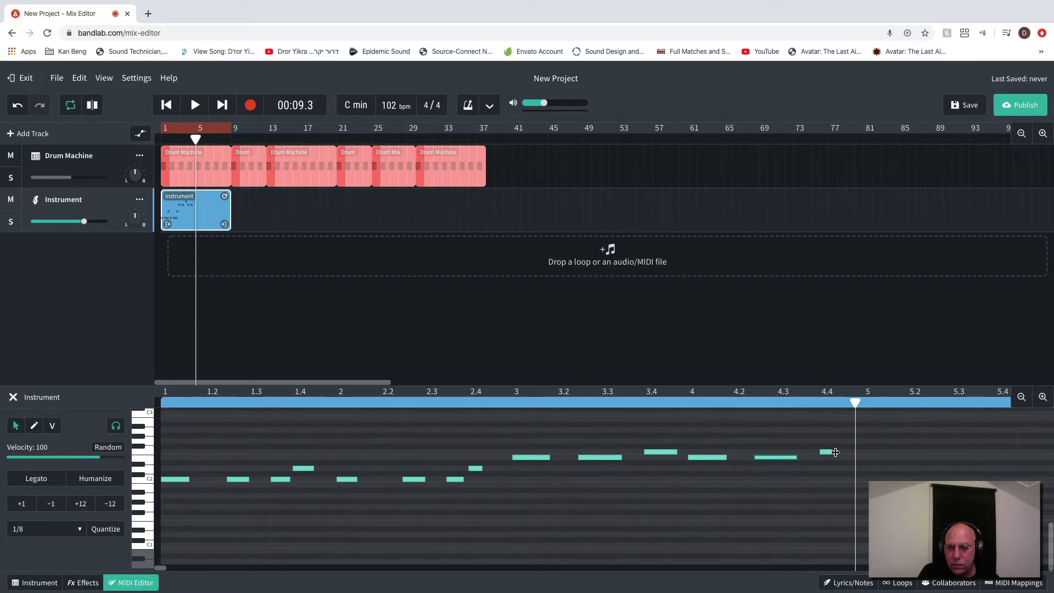
drag(835, 452, 855, 452)
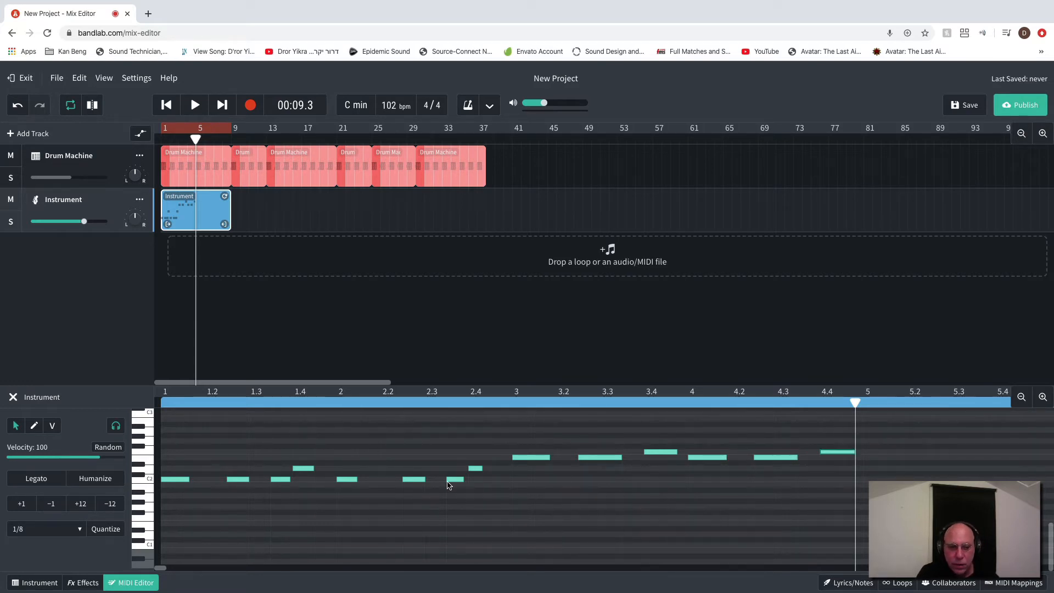
key(space)
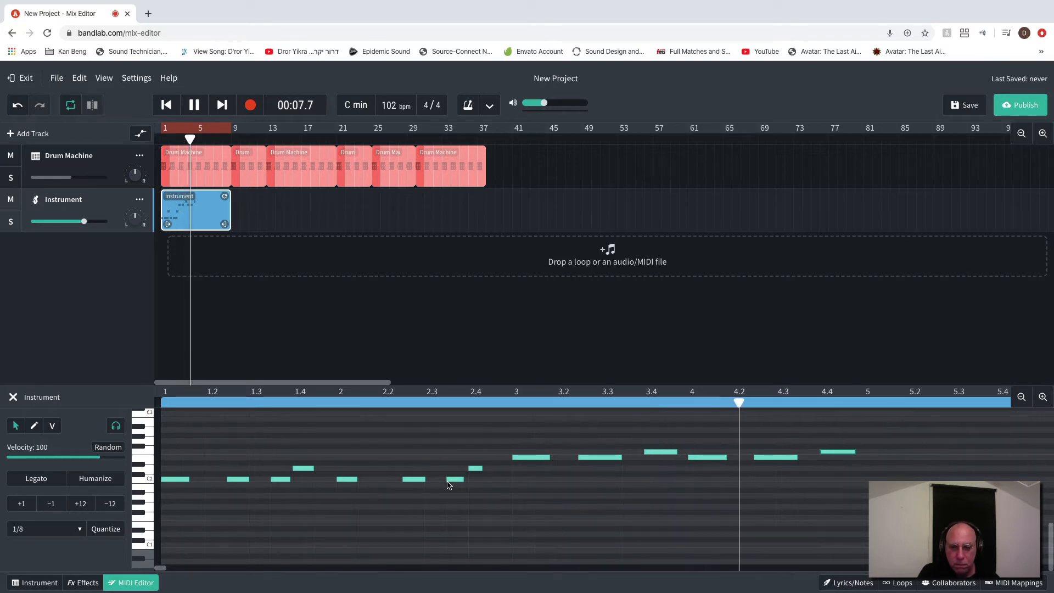
key(space)
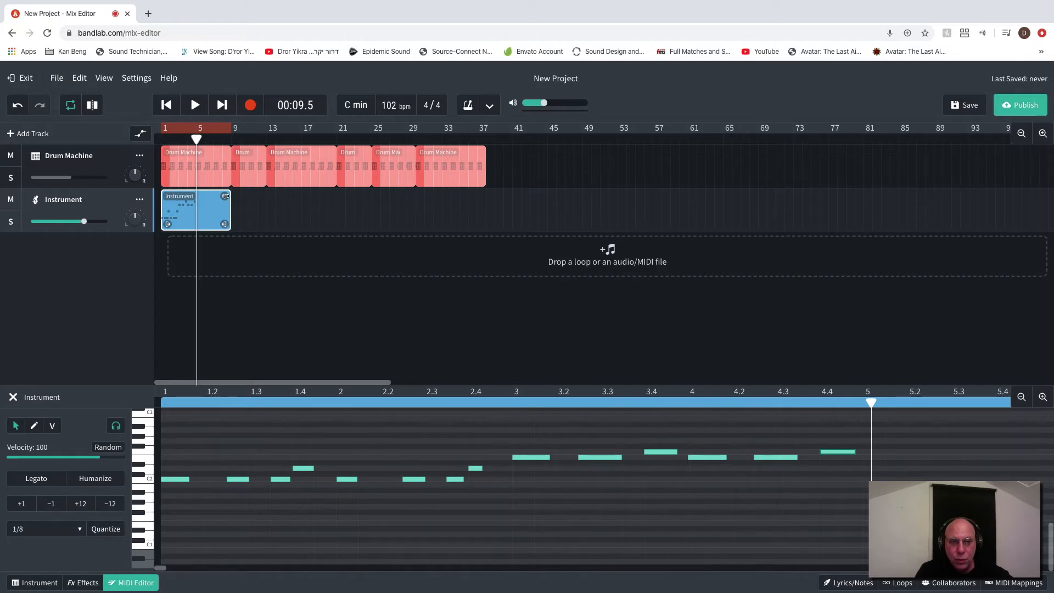
- Trim the bass region on the Instrument track to end at bar 5 and loop it once up to bar 9
drag(245, 196, 370, 196)
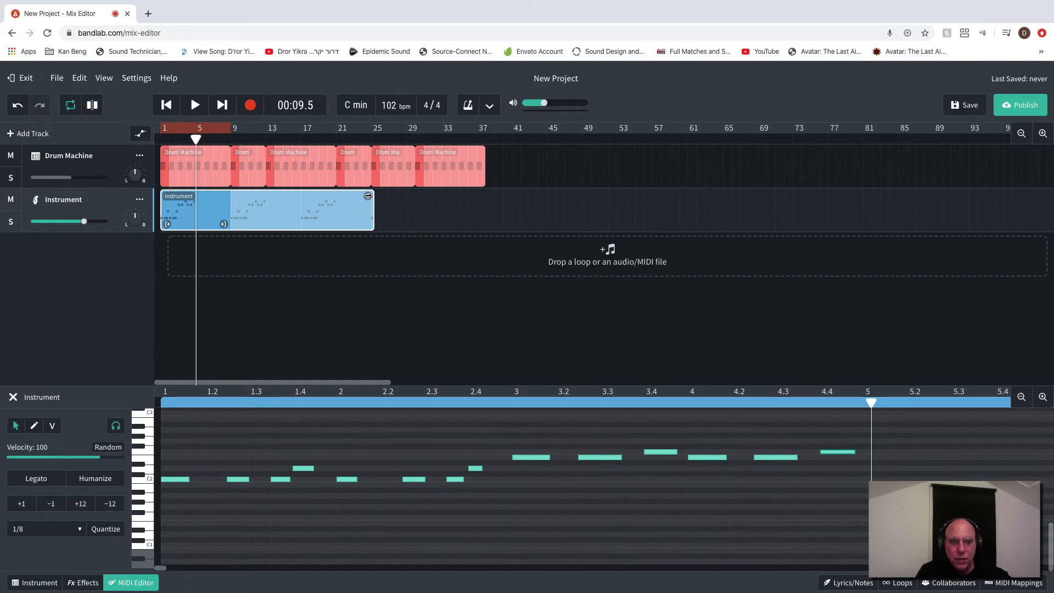
drag(353, 196, 222, 197)
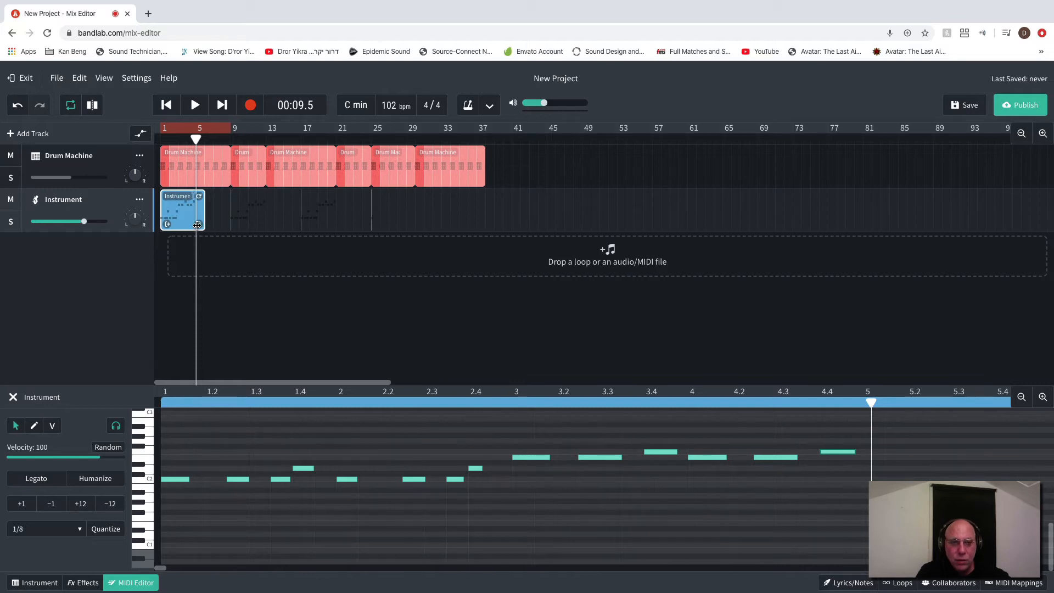
drag(196, 226, 191, 225)
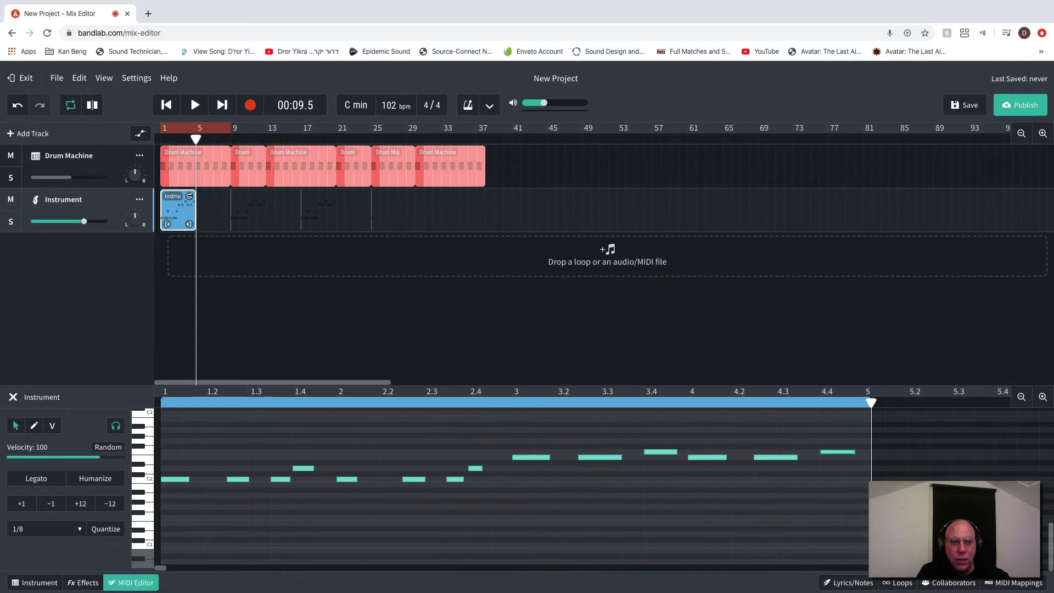
drag(189, 196, 217, 196)
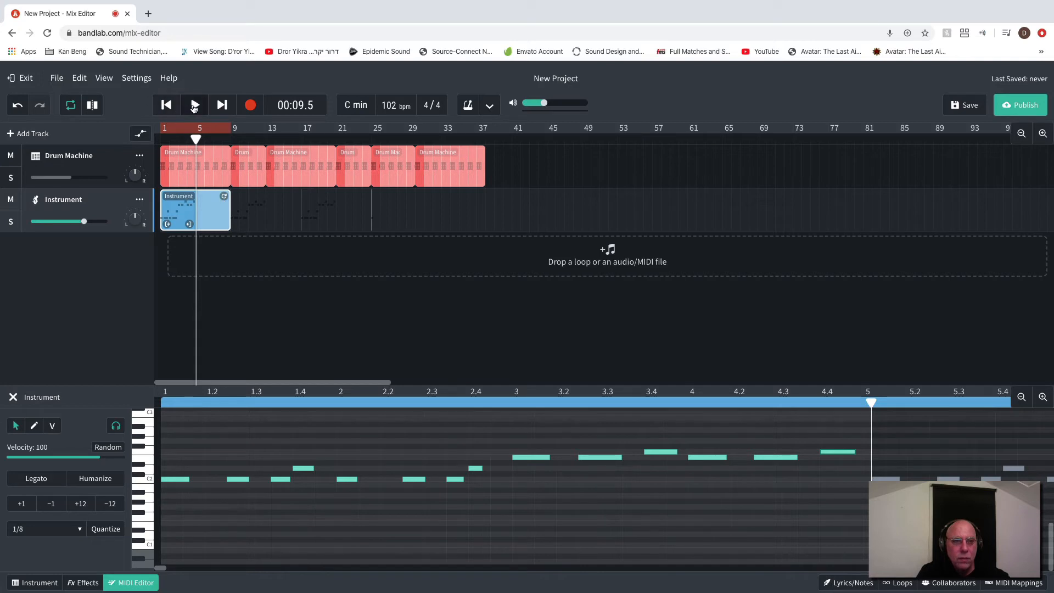
- Play back the looped bass region with the drums and examine how the riff repeats from bar 5 up to bar 9
click(194, 106)
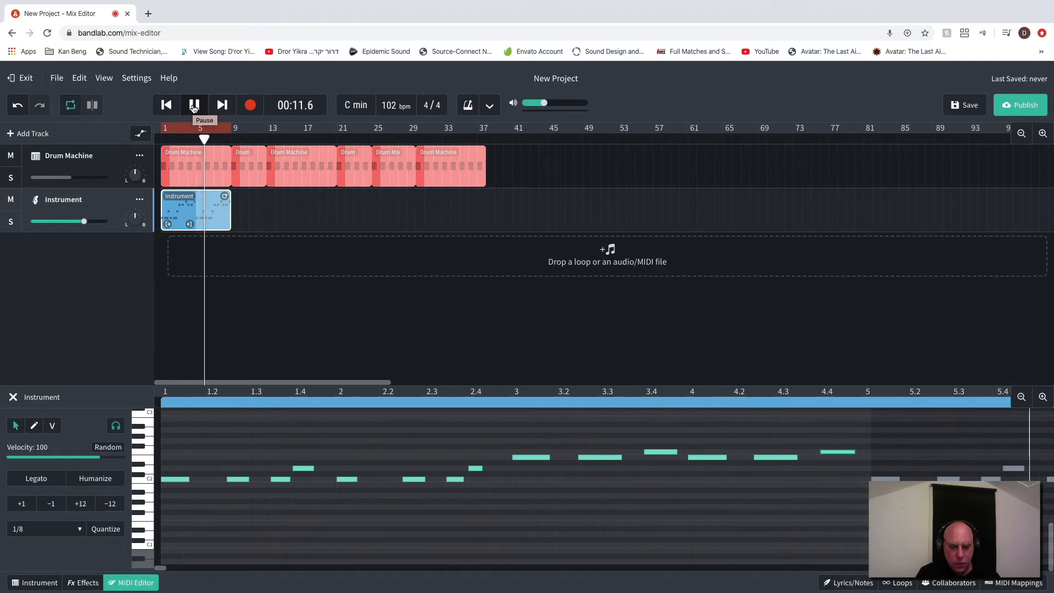
click(194, 106)
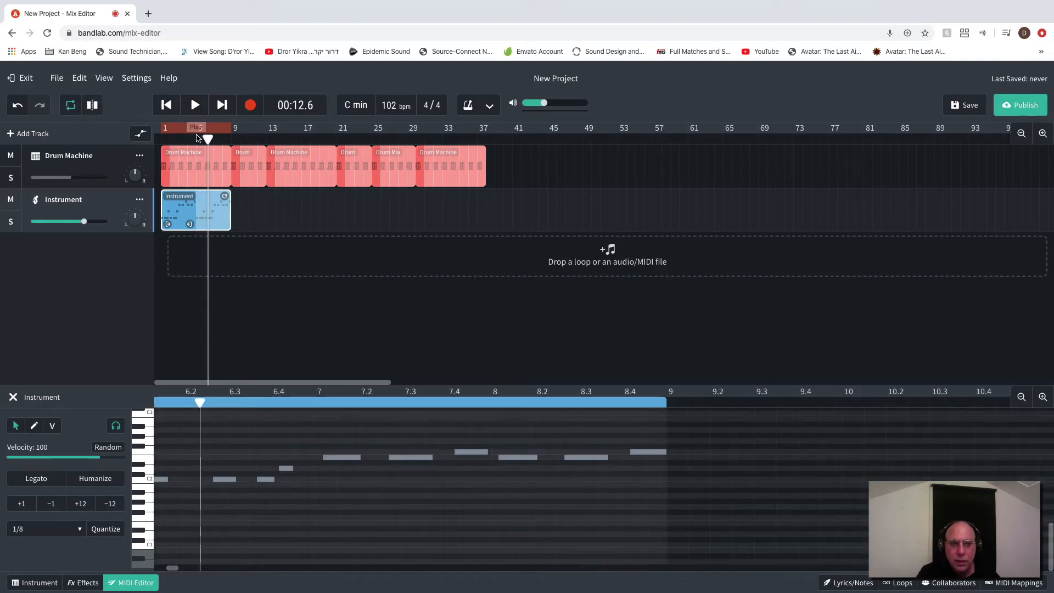
click(1043, 134)
click(1043, 134)
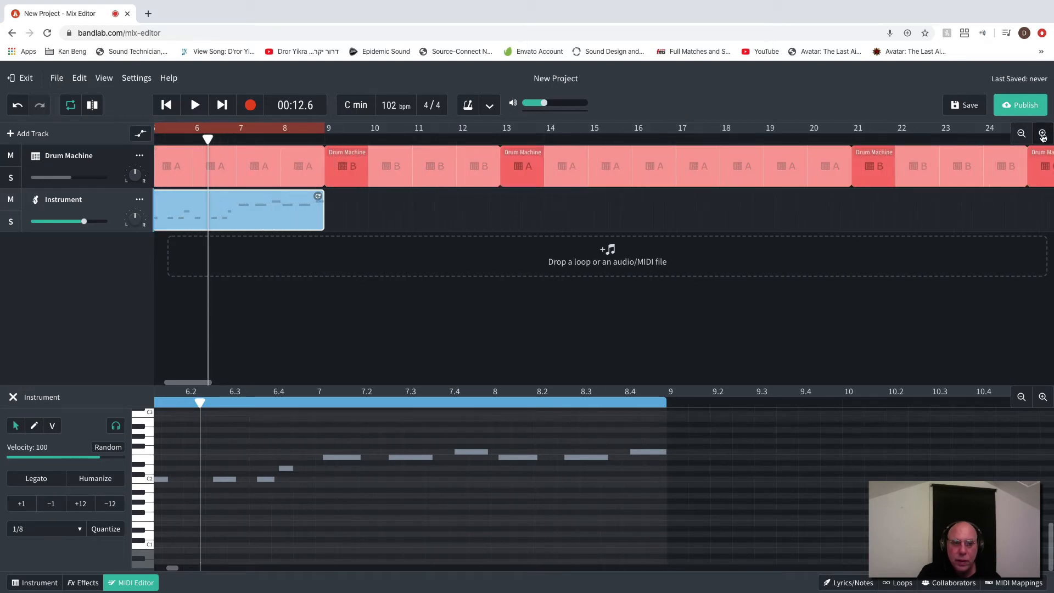
click(1043, 135)
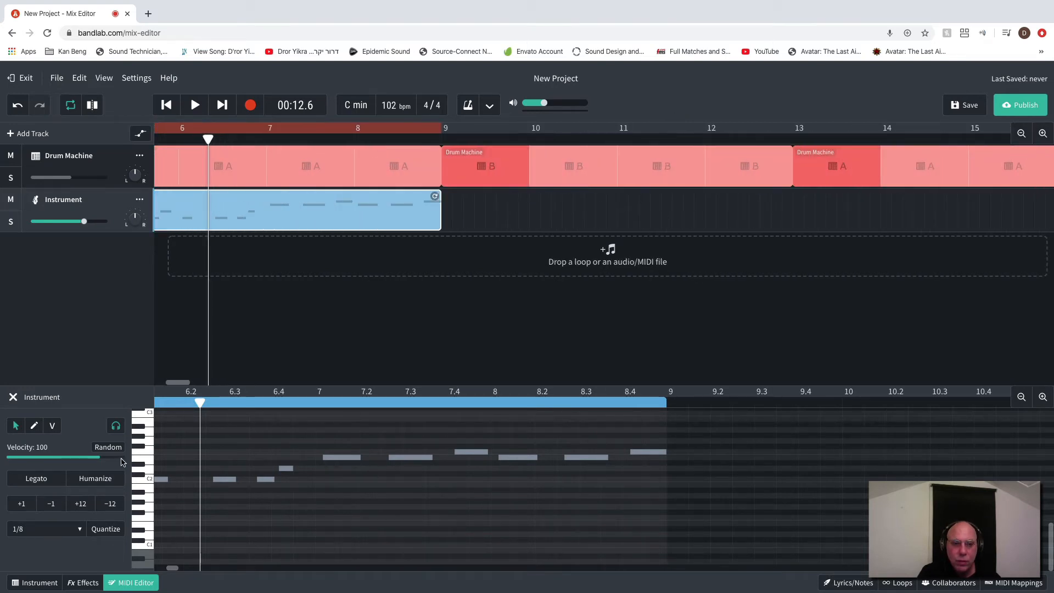
drag(181, 383, 166, 386)
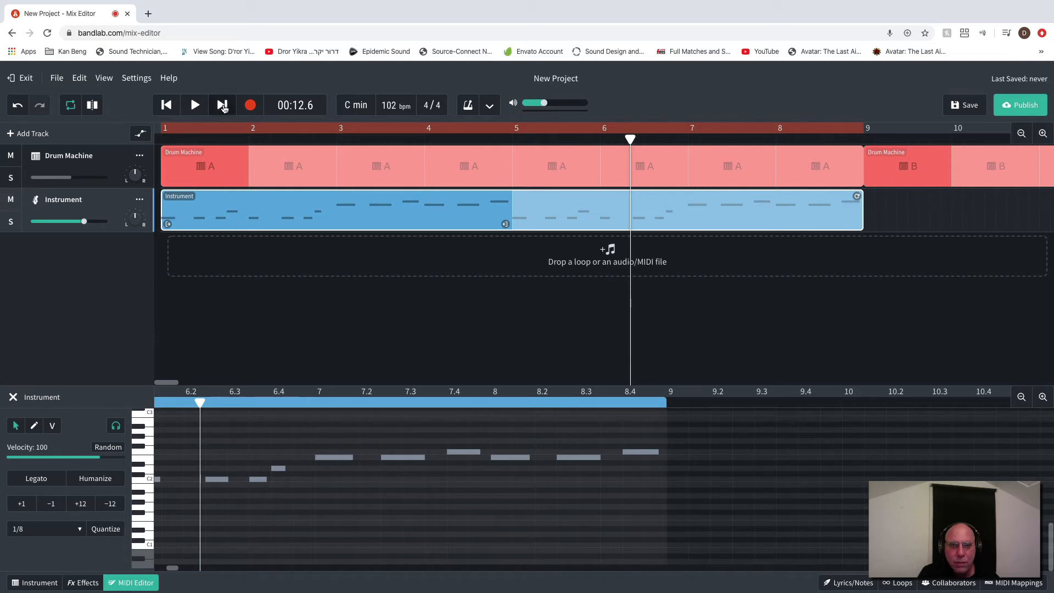
click(196, 109)
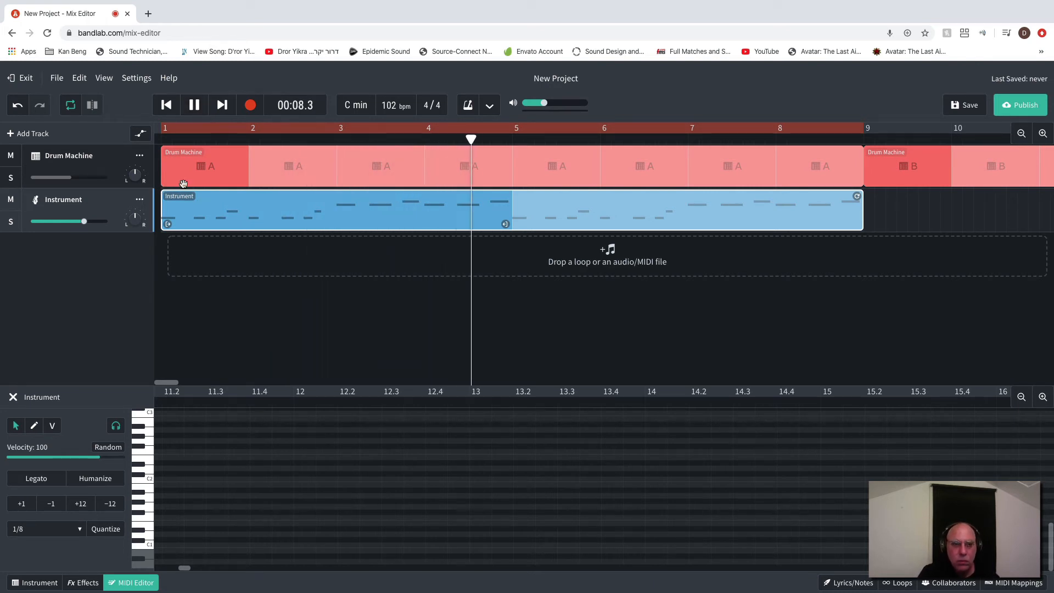
click(194, 110)
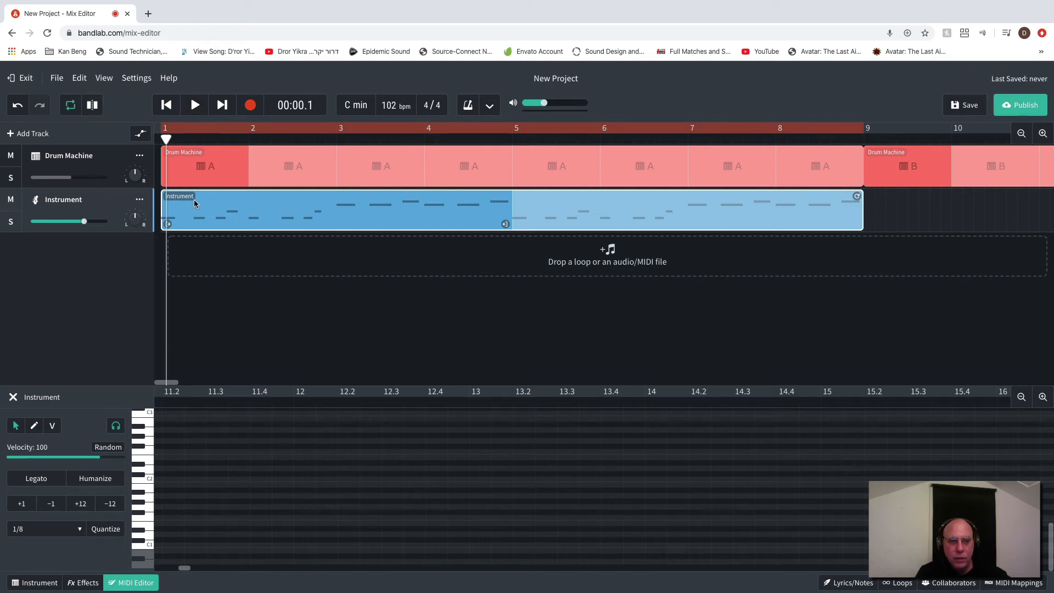
- Apply the Sub Chorus effects preset to the Instrument track
click(76, 584)
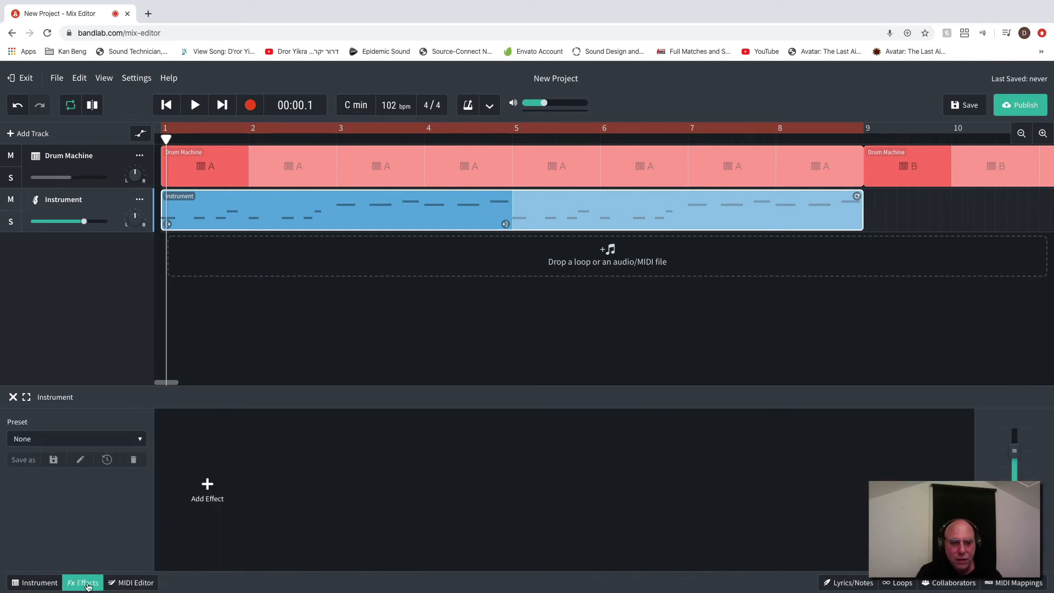
click(139, 441)
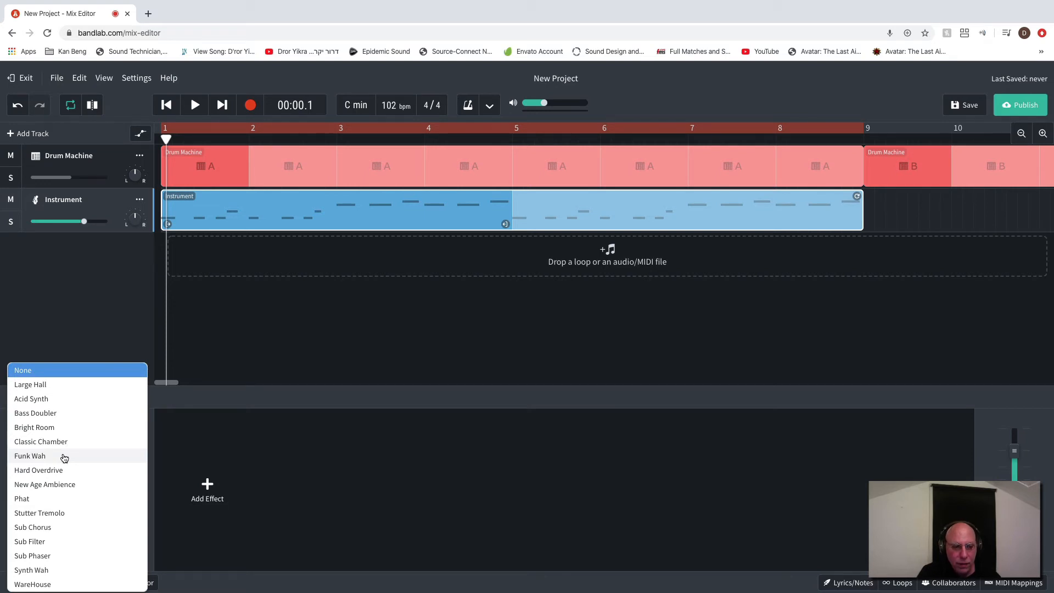
click(46, 529)
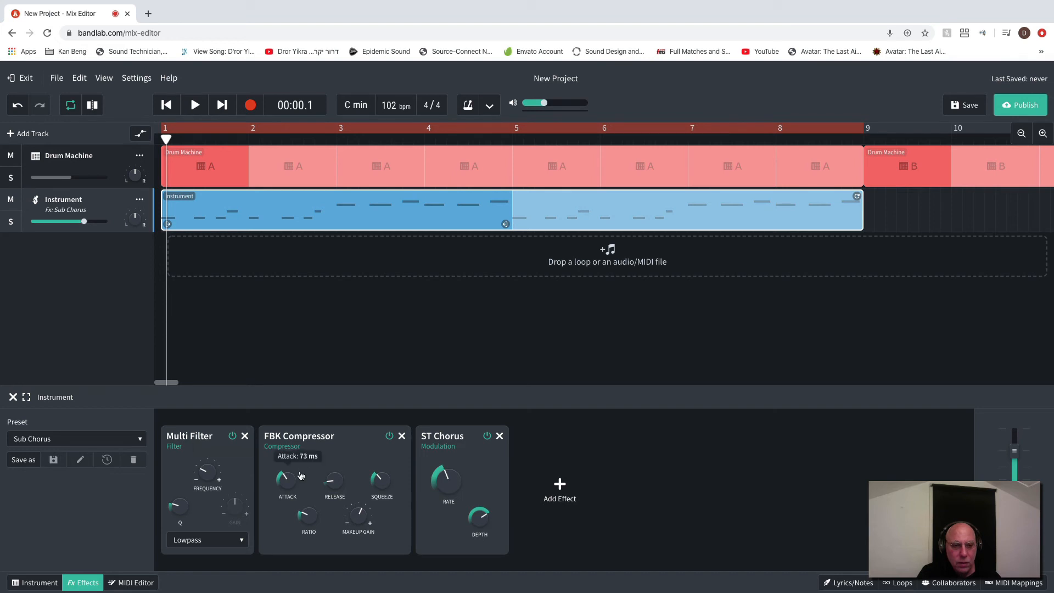
- Play back the loop while raising the Multi Filter's frequency, setting its Q to 2.7, and increasing the FBK Compressor's release
click(196, 107)
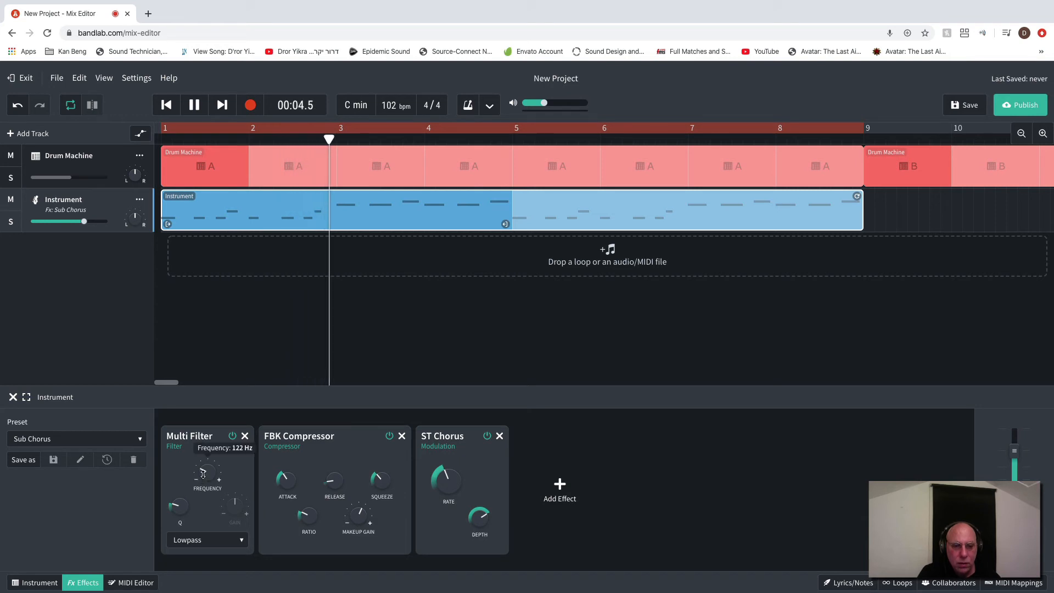
drag(201, 468, 204, 465)
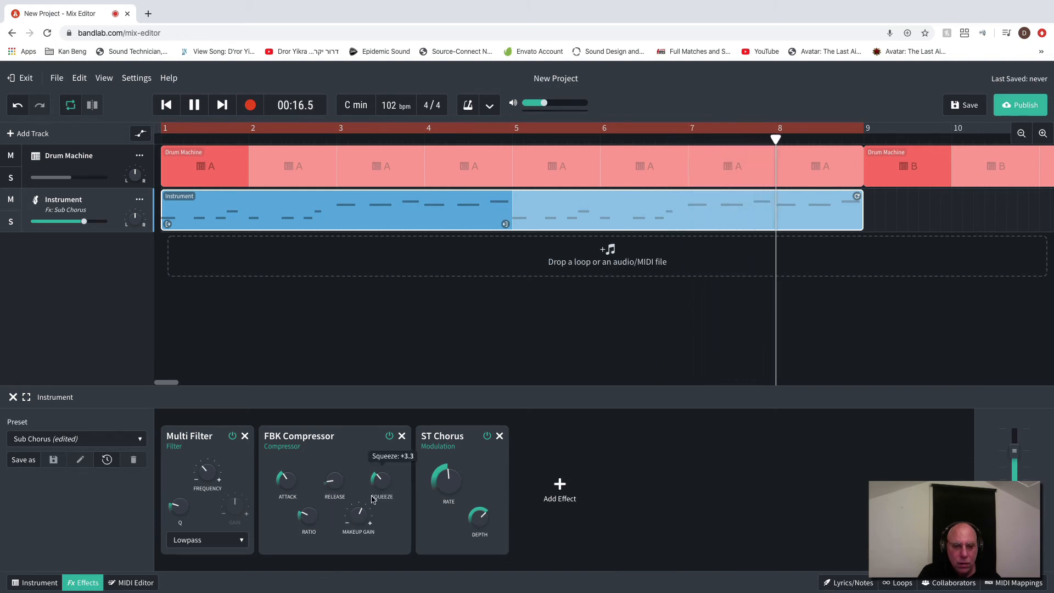
drag(334, 481, 335, 448)
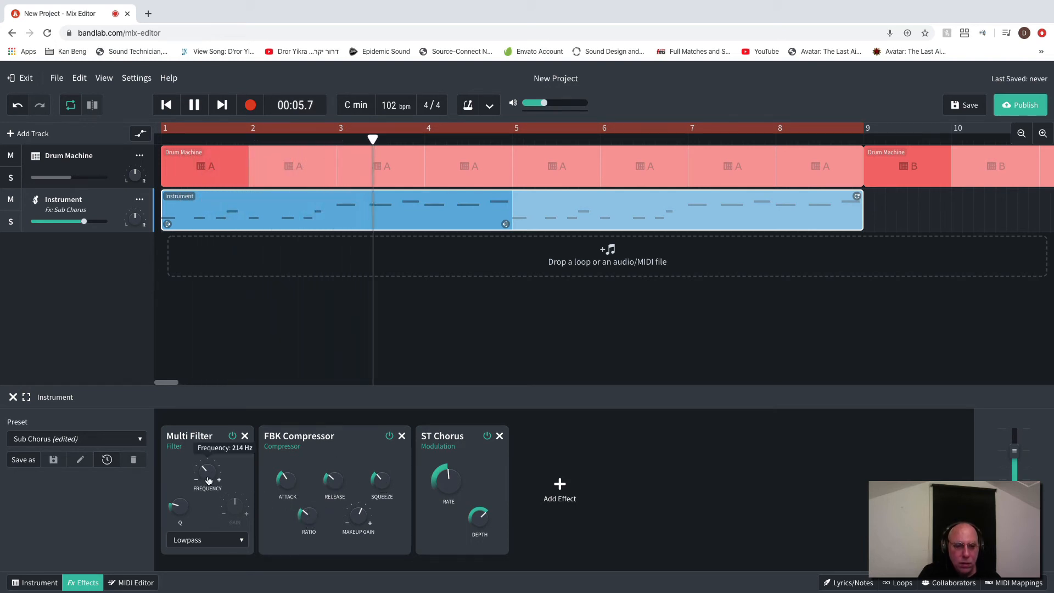
drag(207, 475, 204, 447)
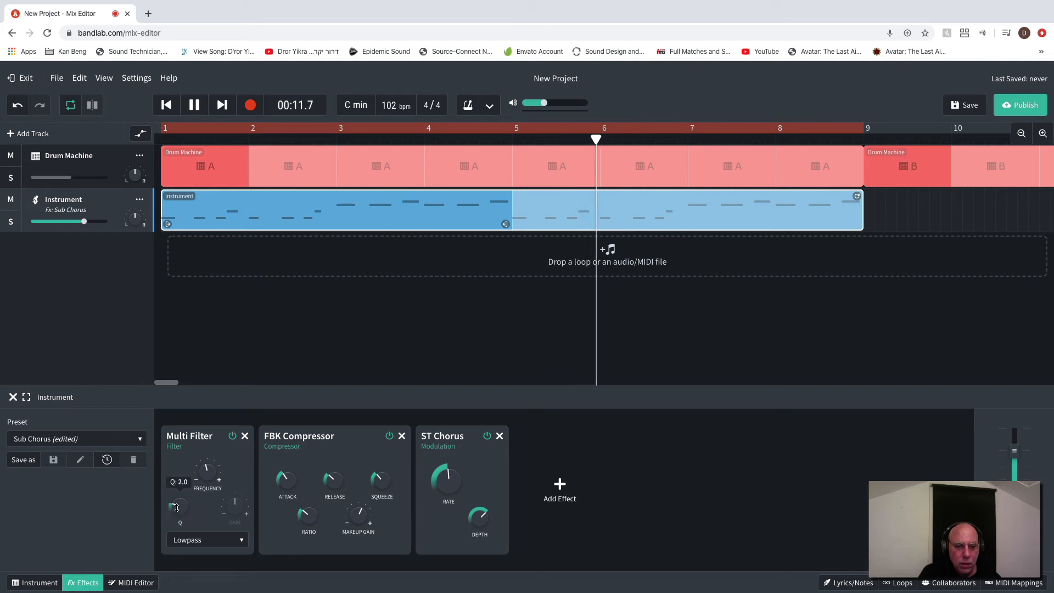
drag(178, 511, 178, 502)
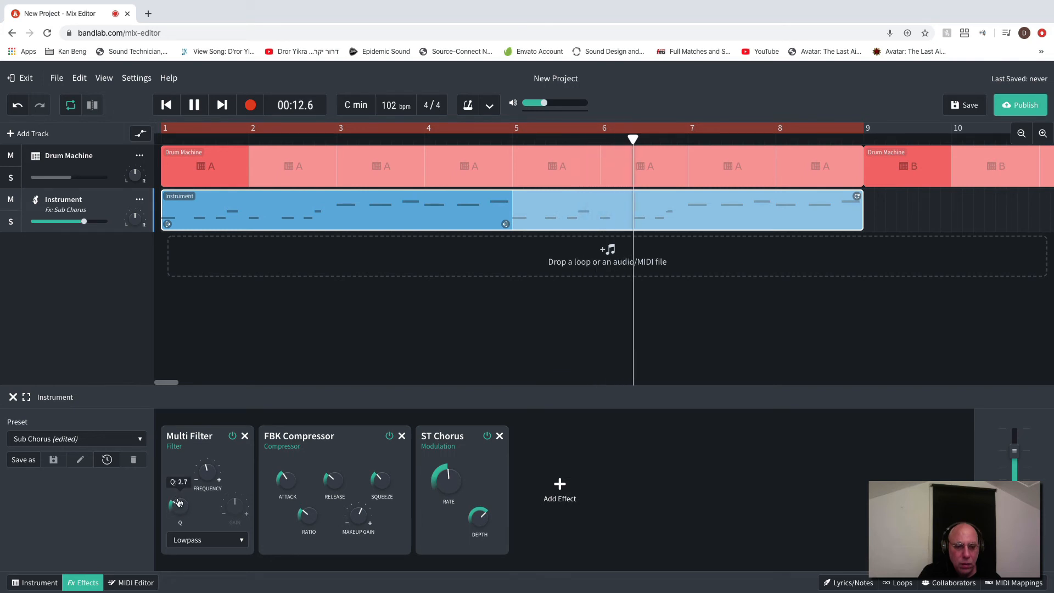
- Try the Highpass type on the Multi Filter, listen to it in the loop, and switch the filter back to Lowpass
click(241, 540)
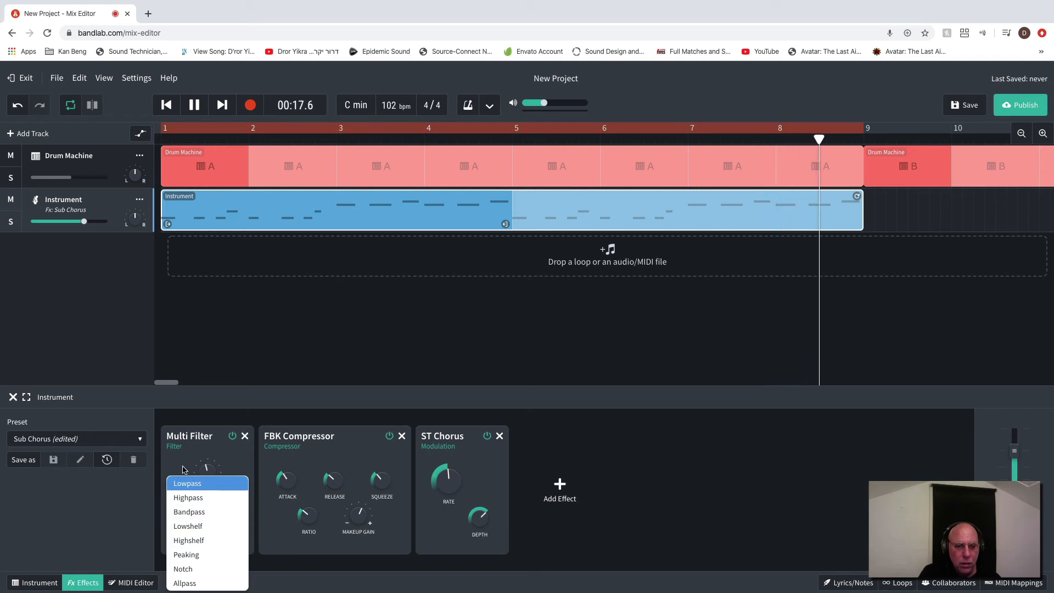
click(189, 498)
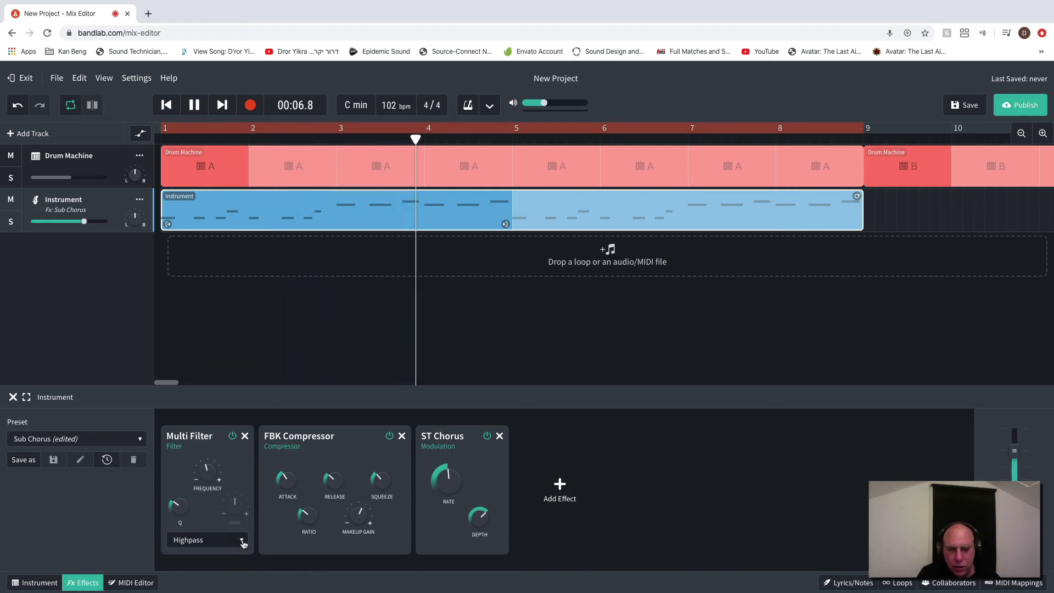
click(242, 542)
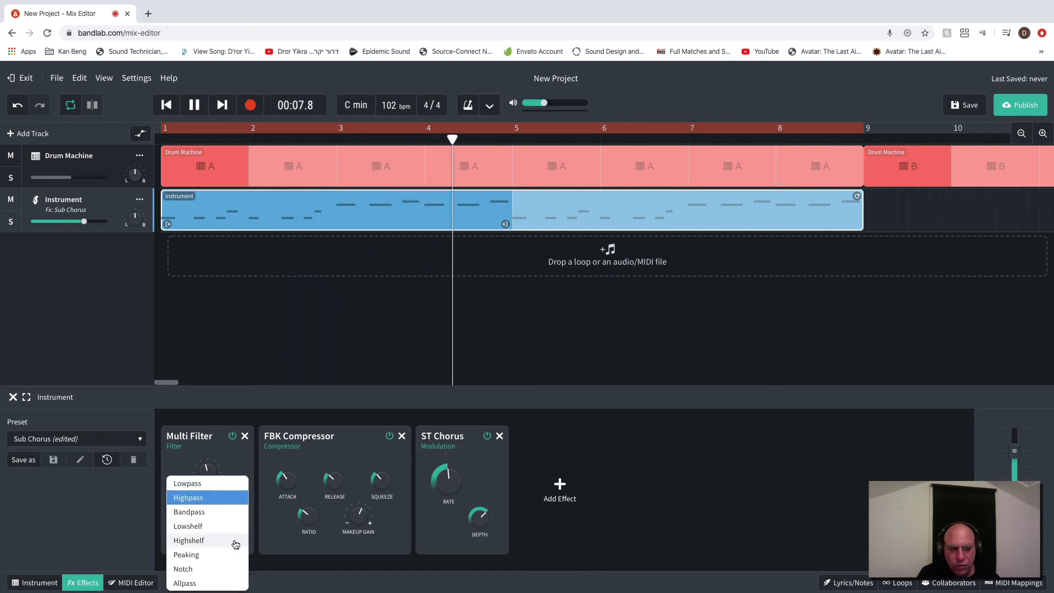
click(211, 484)
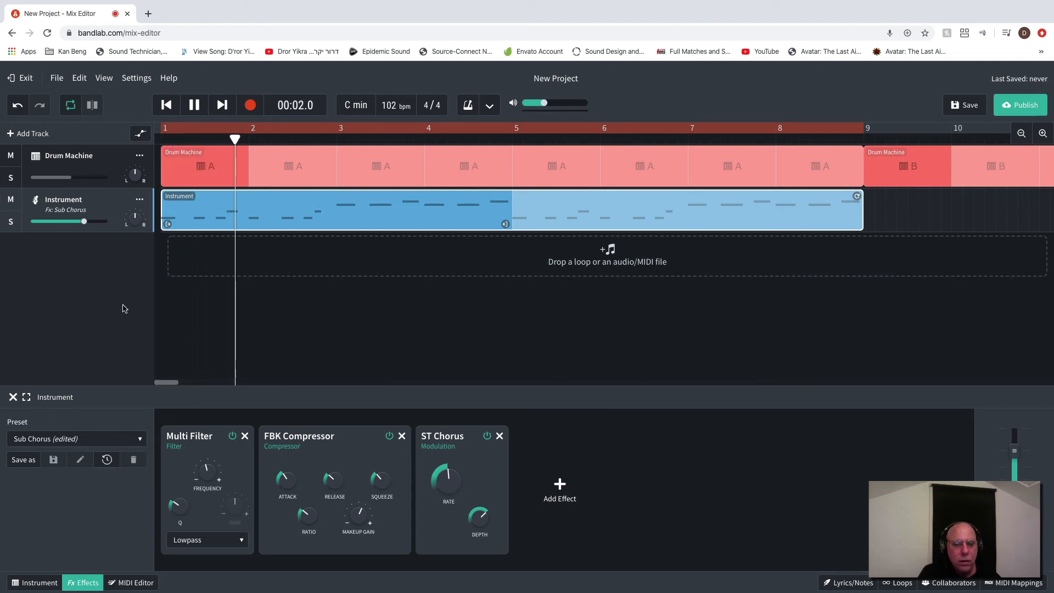
- Lower the Instrument track's volume to sit under the drums and stop playback
drag(84, 222, 66, 225)
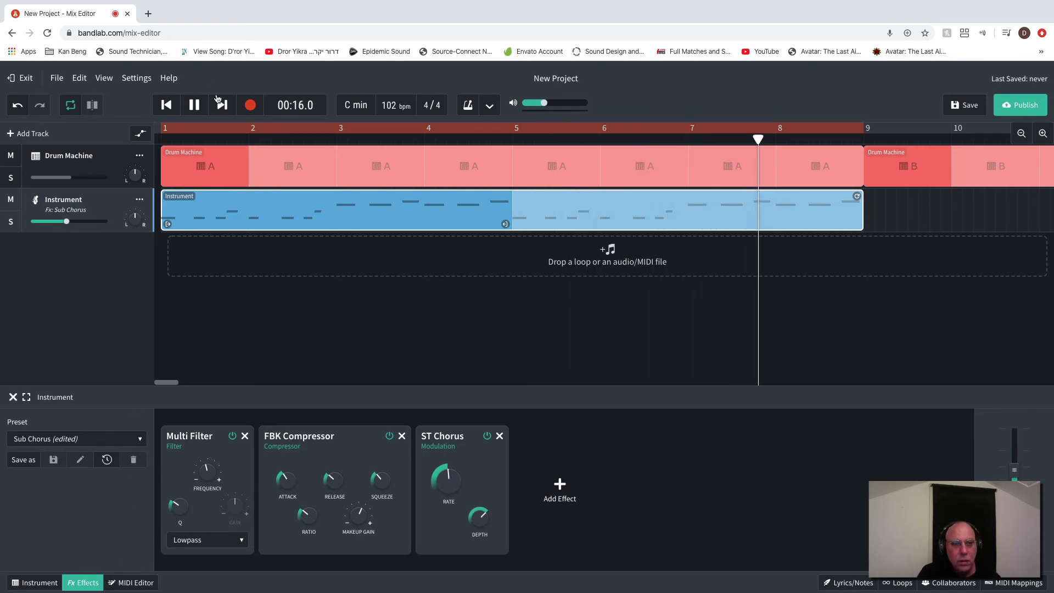
key(space)
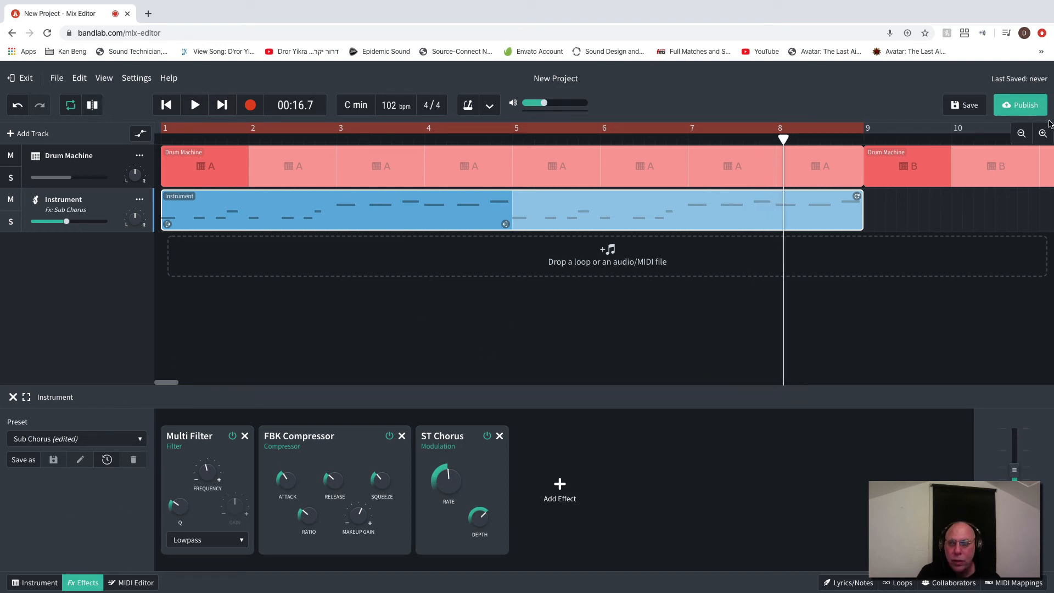
- Copy the looped bass region and paste it on the Instrument track at bar 13, under the third drum region
click(1022, 134)
click(1023, 134)
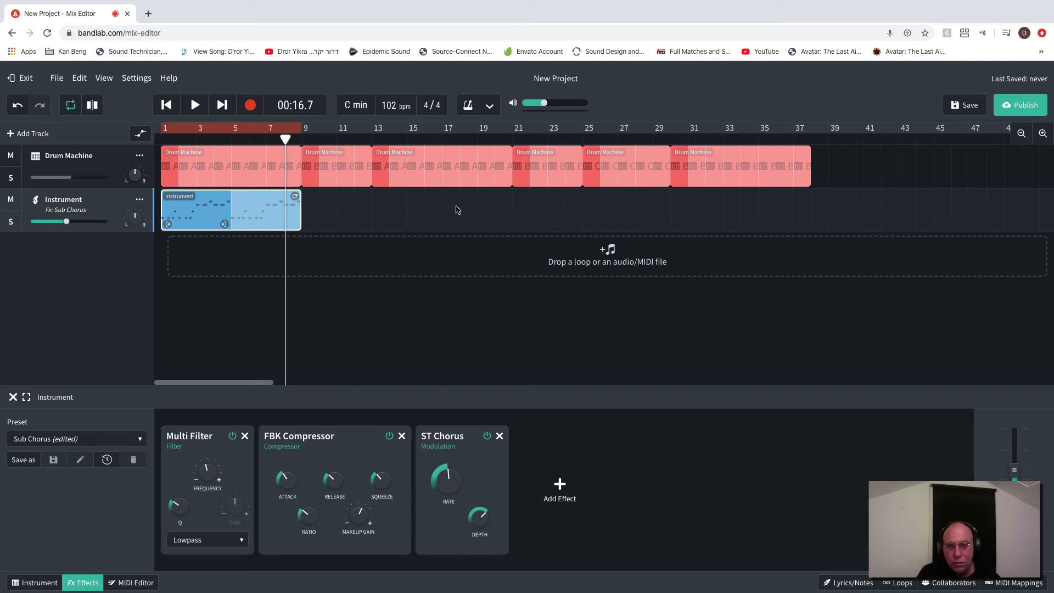
right_click(191, 208)
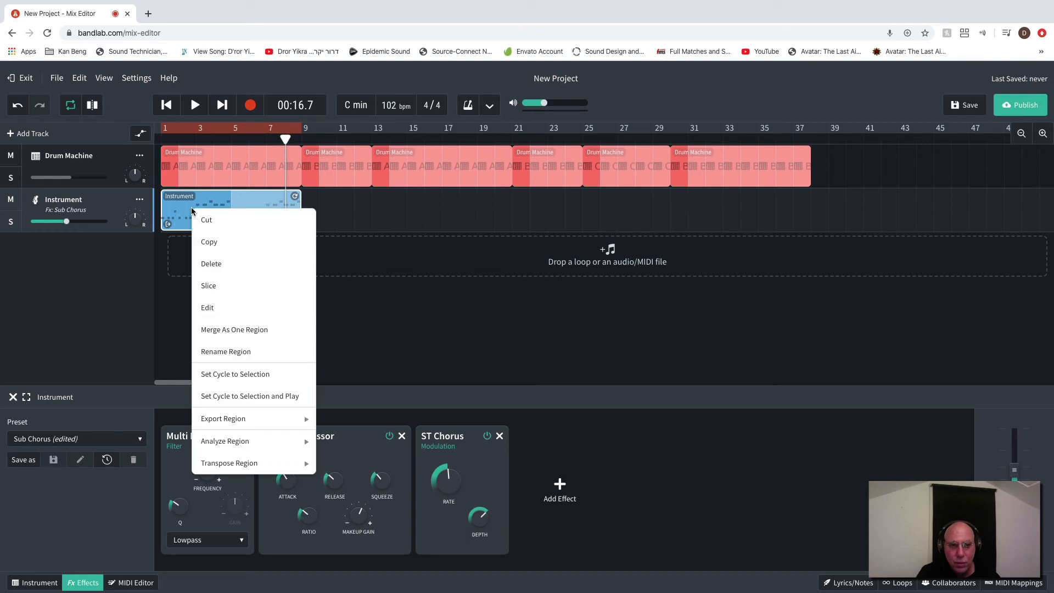
click(207, 242)
click(372, 141)
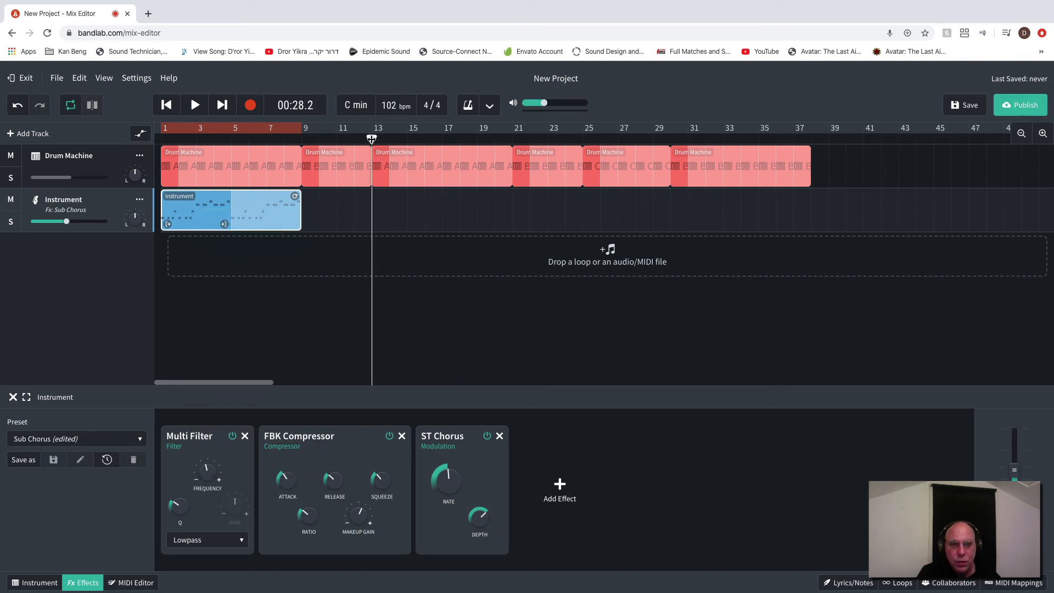
right_click(377, 209)
click(391, 220)
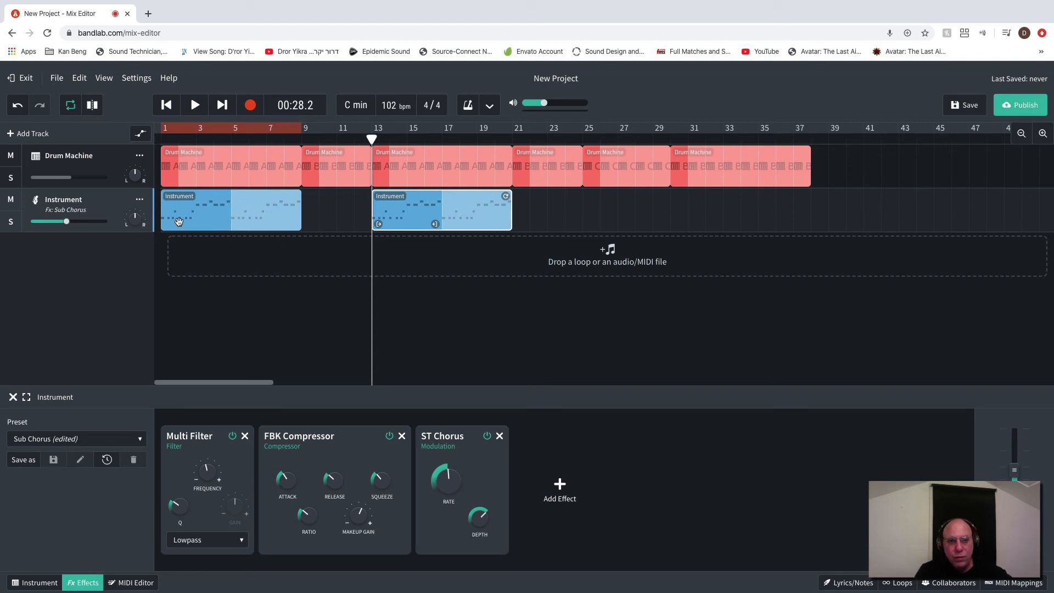
- Add a new virtual instrument track below the bass and leave its effects preset at None
click(27, 135)
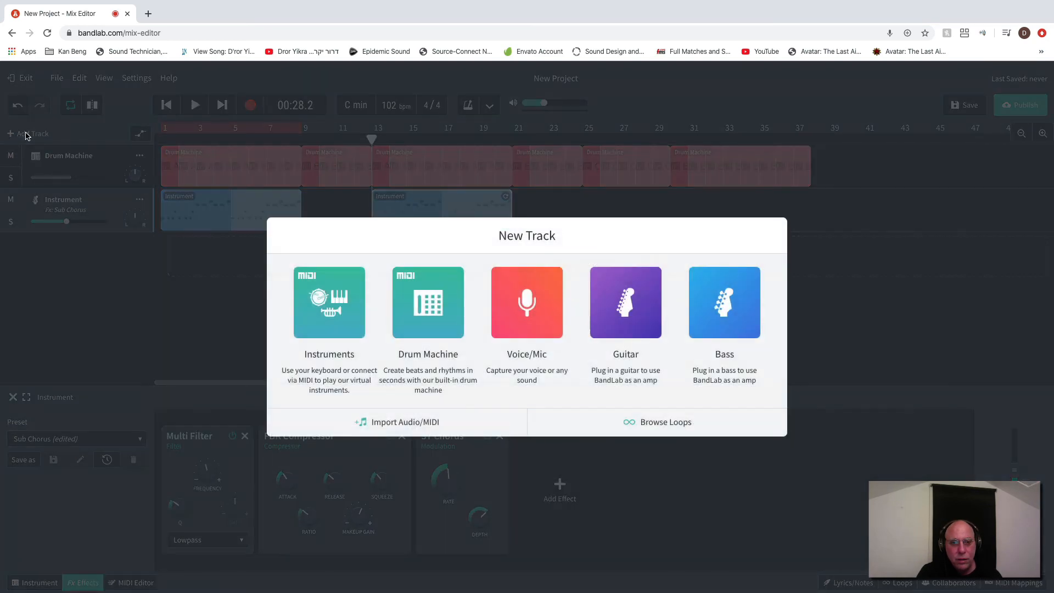
click(333, 315)
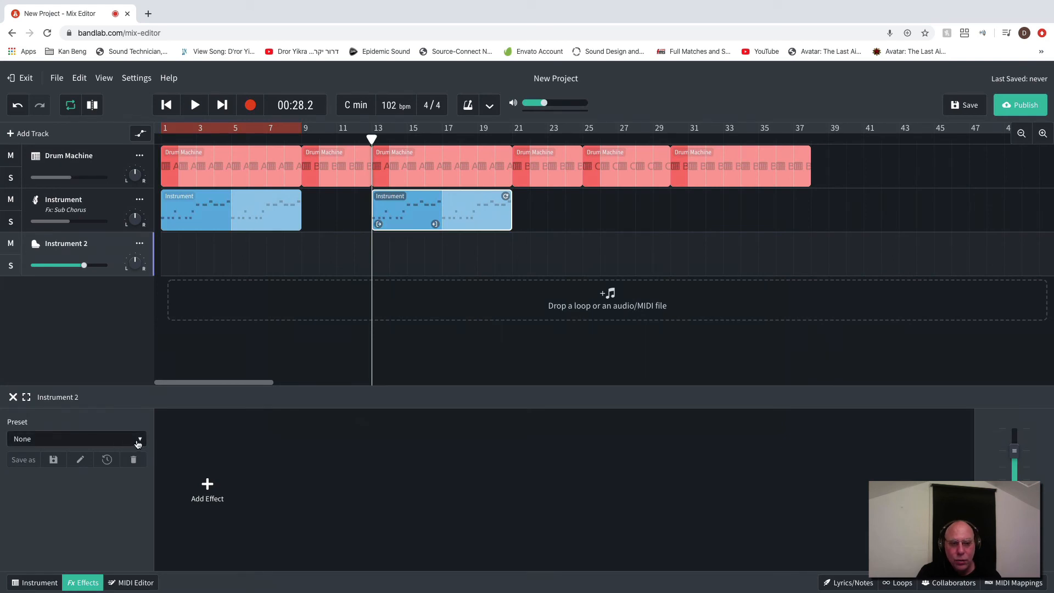
click(136, 442)
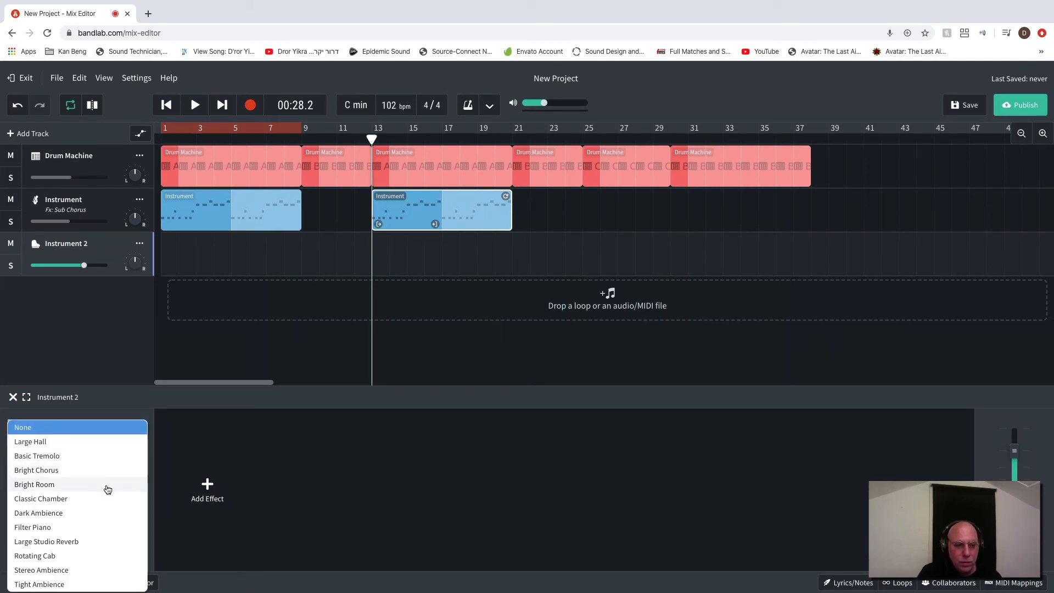
click(132, 414)
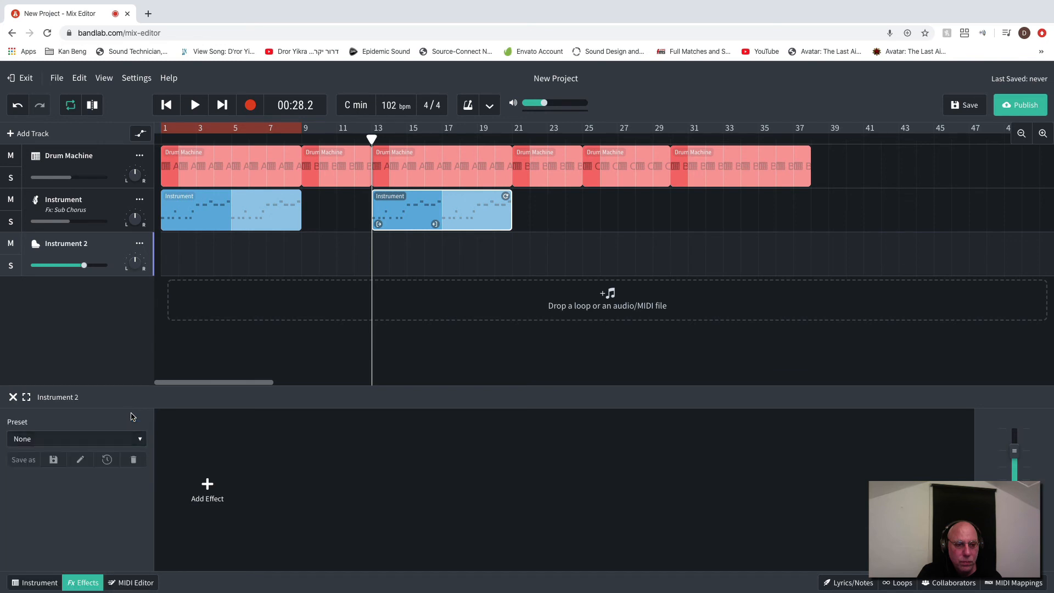
- Test a few Grand Piano notes on Instrument 2 and change its sound to String Orchestra from the Strings category
click(42, 583)
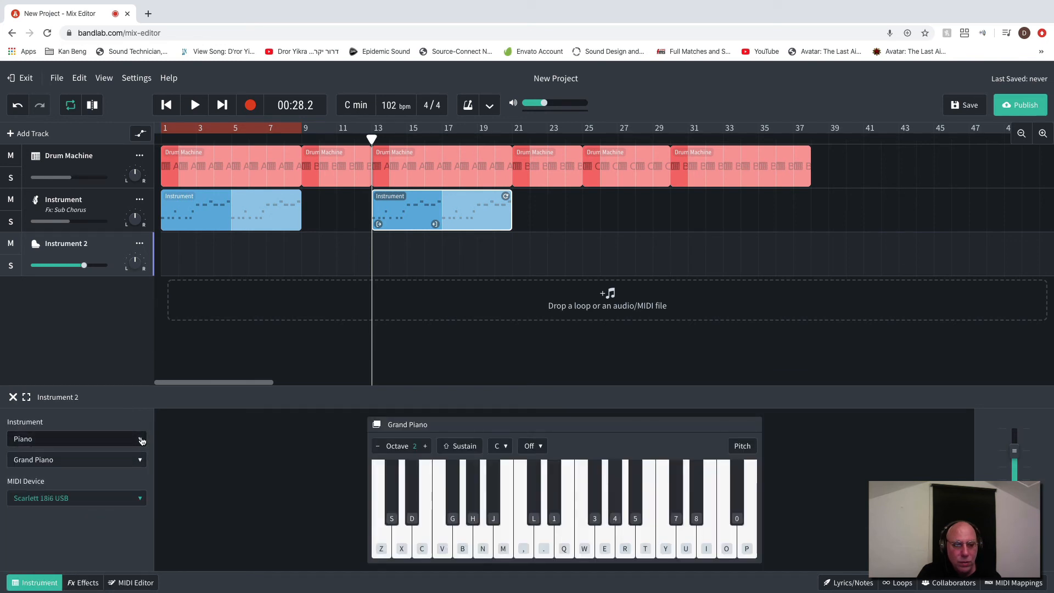
click(385, 549)
click(402, 549)
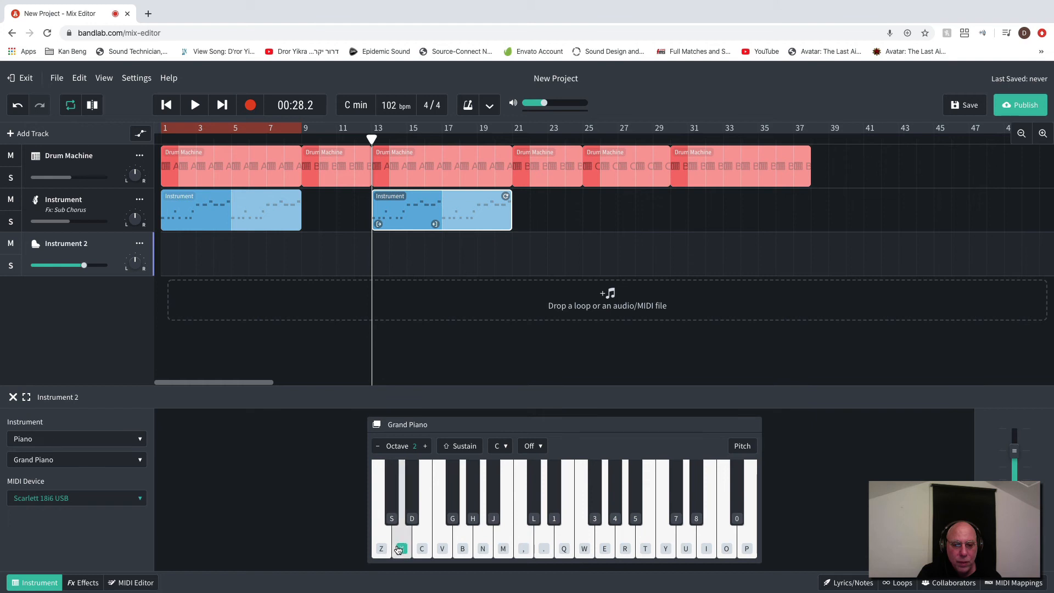
click(441, 549)
click(138, 442)
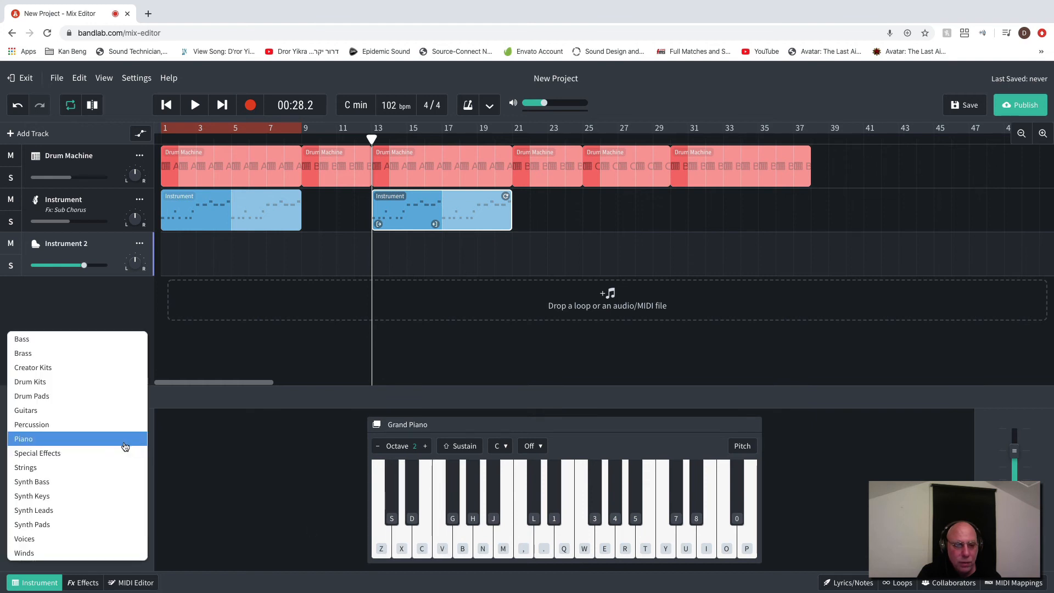
click(91, 468)
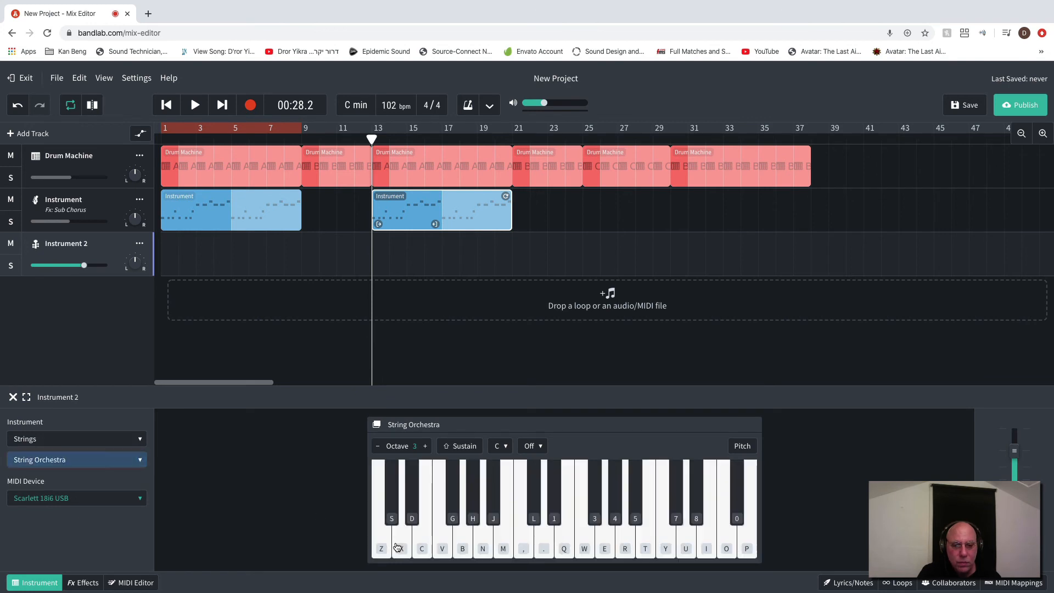
- Play single notes in low and middle ranges on the virtual keyboard to audition the String Orchestra sound
click(382, 549)
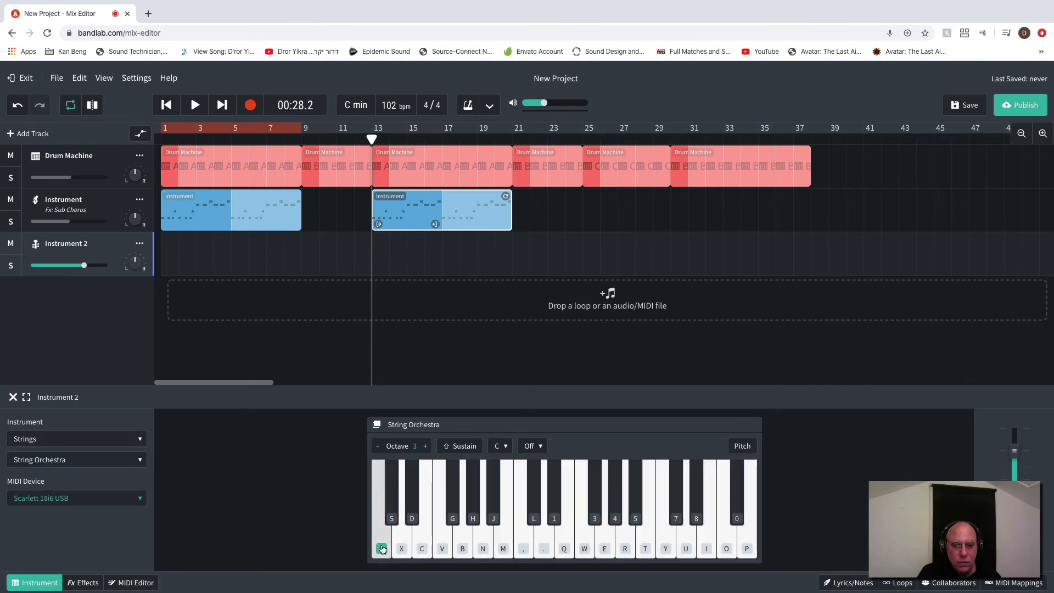
click(524, 550)
click(525, 551)
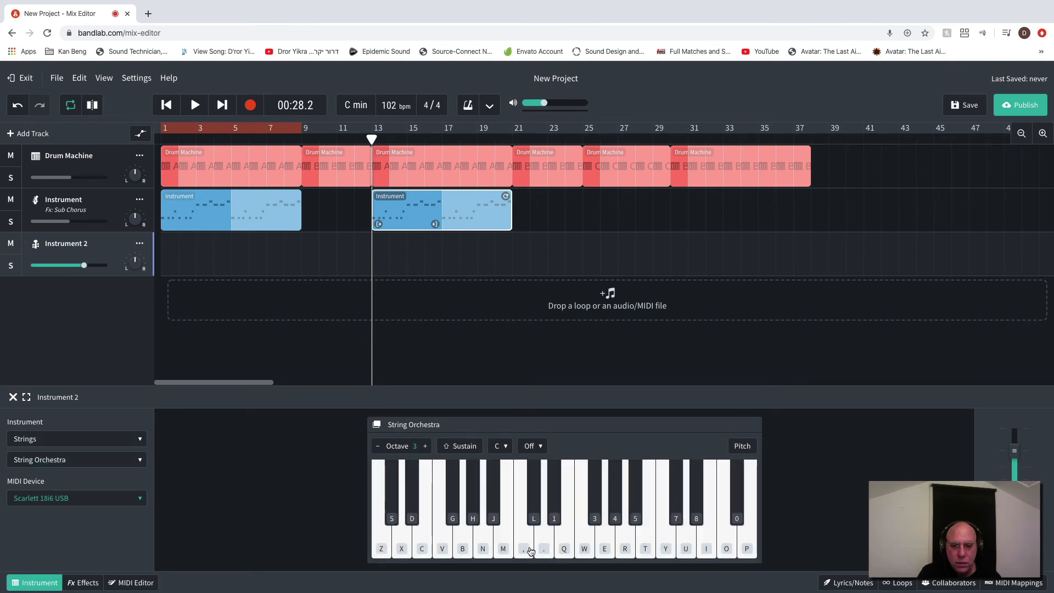
click(527, 551)
click(564, 551)
click(564, 550)
click(585, 551)
click(569, 550)
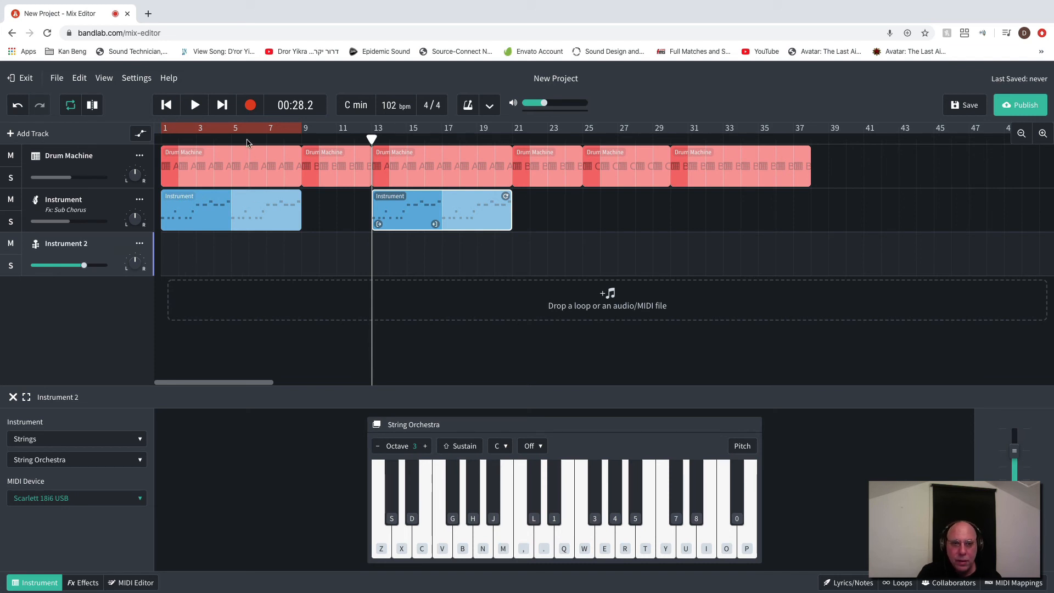
- Draw a C4 note on Instrument 2 starting at bar 11 and lengthen it to end just short of bar 12
click(136, 583)
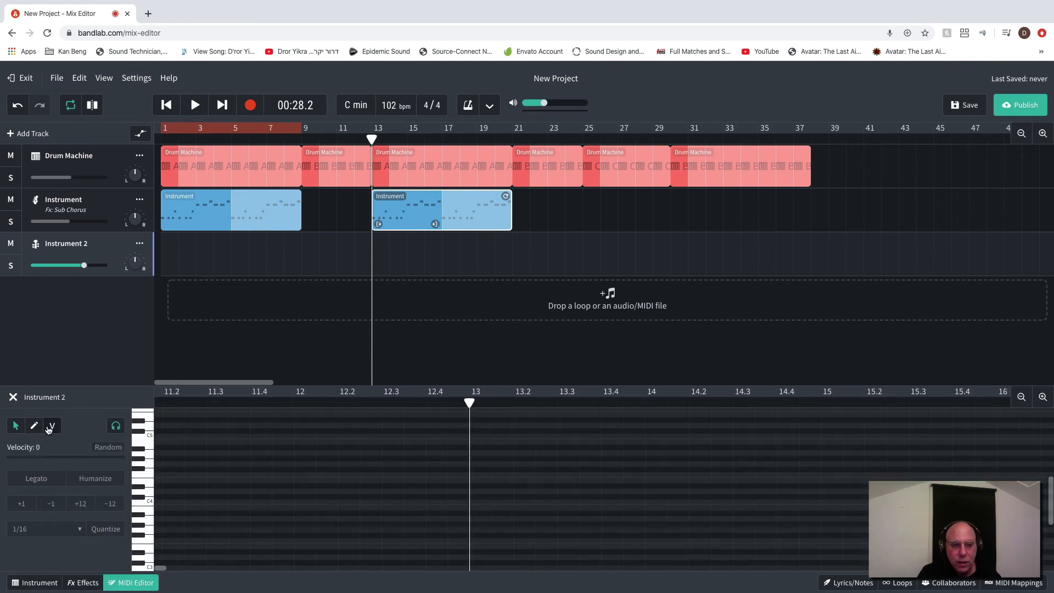
click(35, 426)
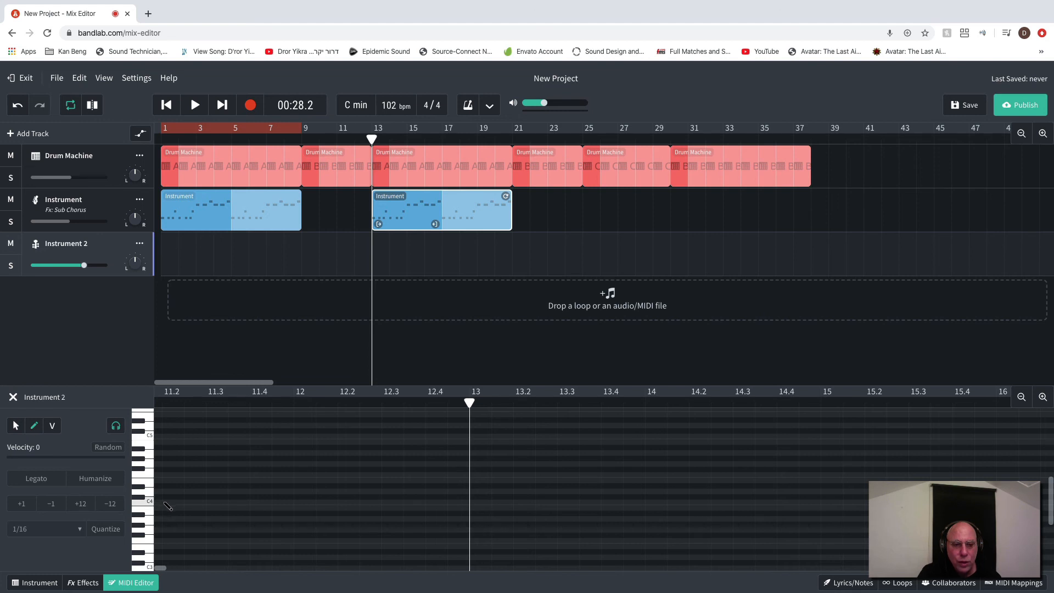
click(168, 507)
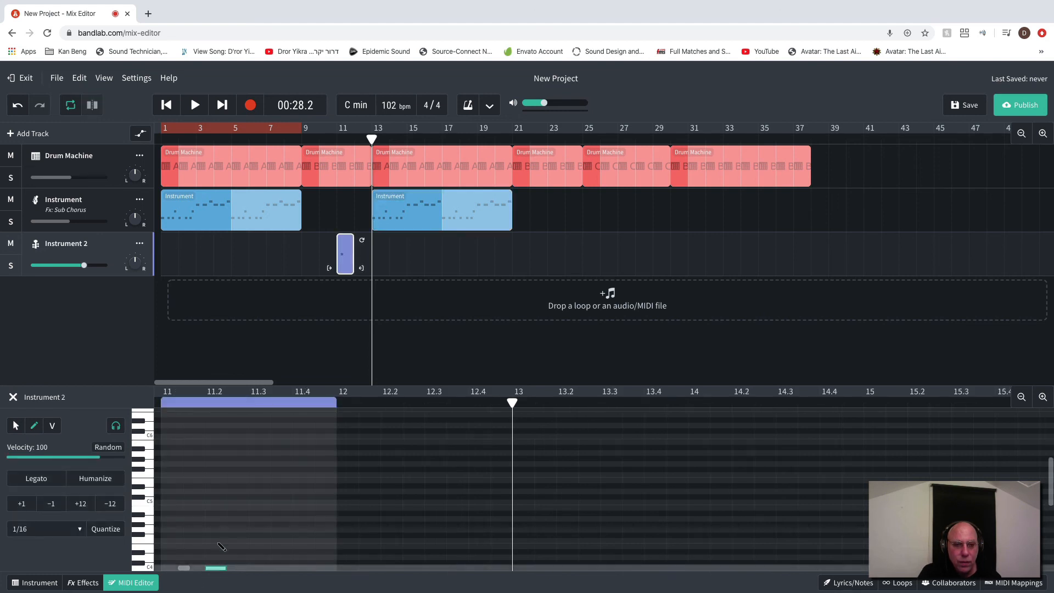
scroll(224, 537, down, 3)
scroll(224, 537, up, 1)
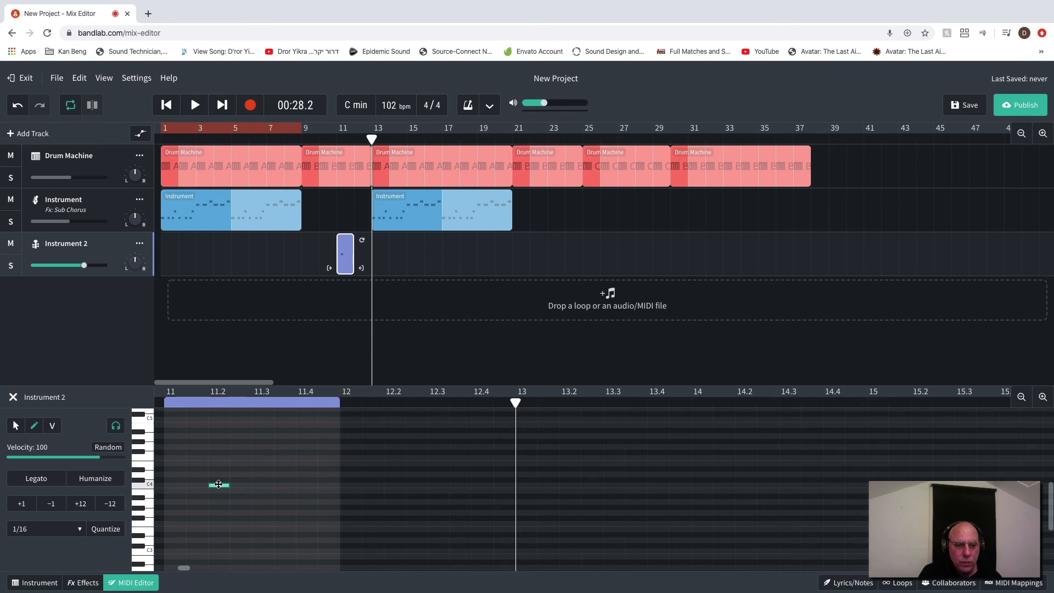
drag(219, 486, 176, 486)
drag(186, 486, 317, 486)
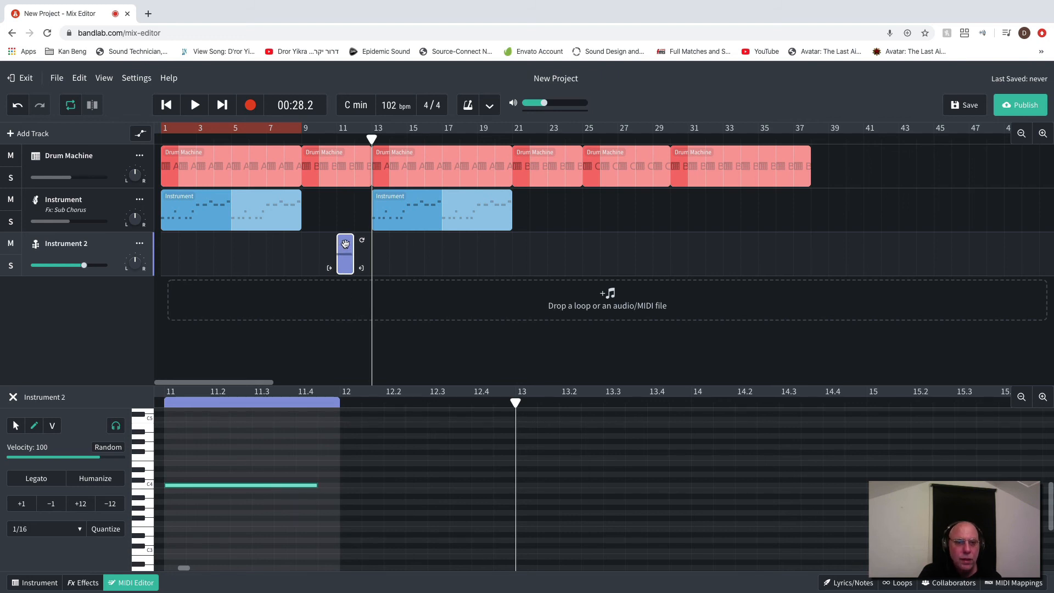
- Move the Instrument 2 region to the start of bar 1 and extend it to end at bar 5
drag(344, 252, 238, 275)
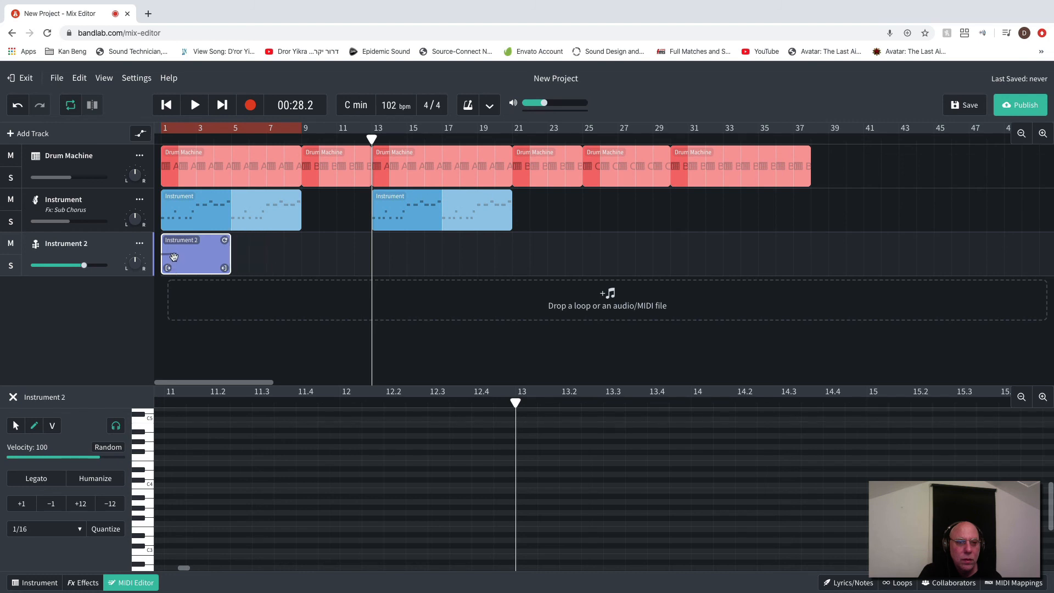
scroll(193, 466, up, 10)
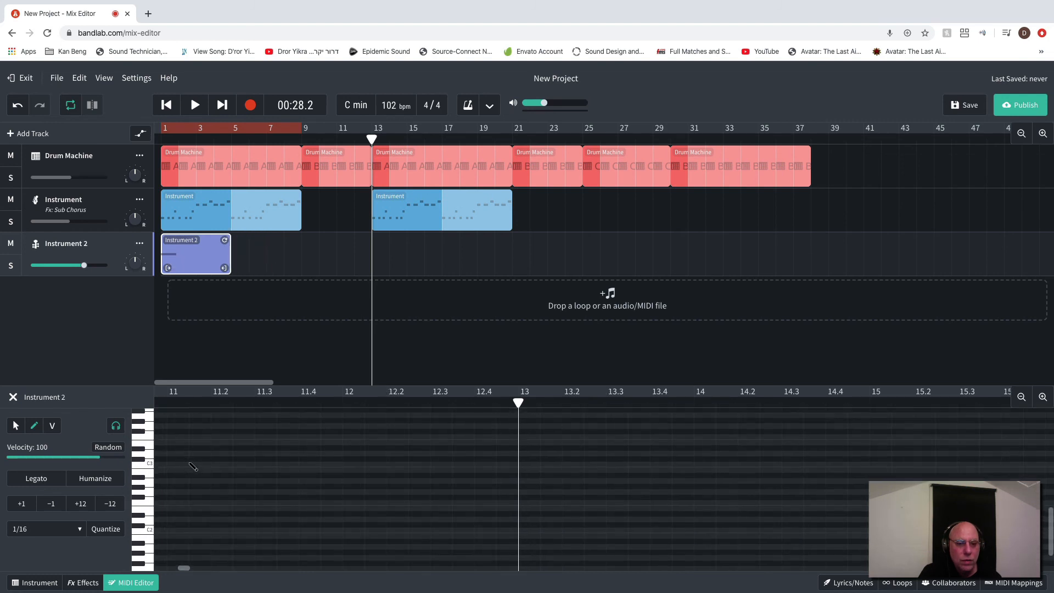
scroll(192, 465, down, 20)
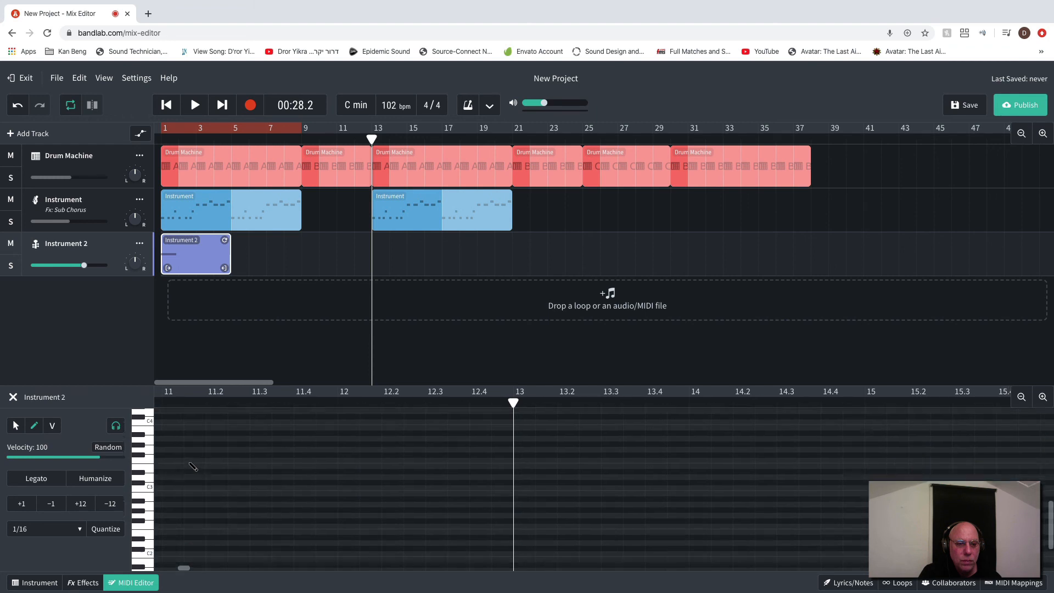
scroll(193, 466, up, 3)
scroll(198, 450, left, 10)
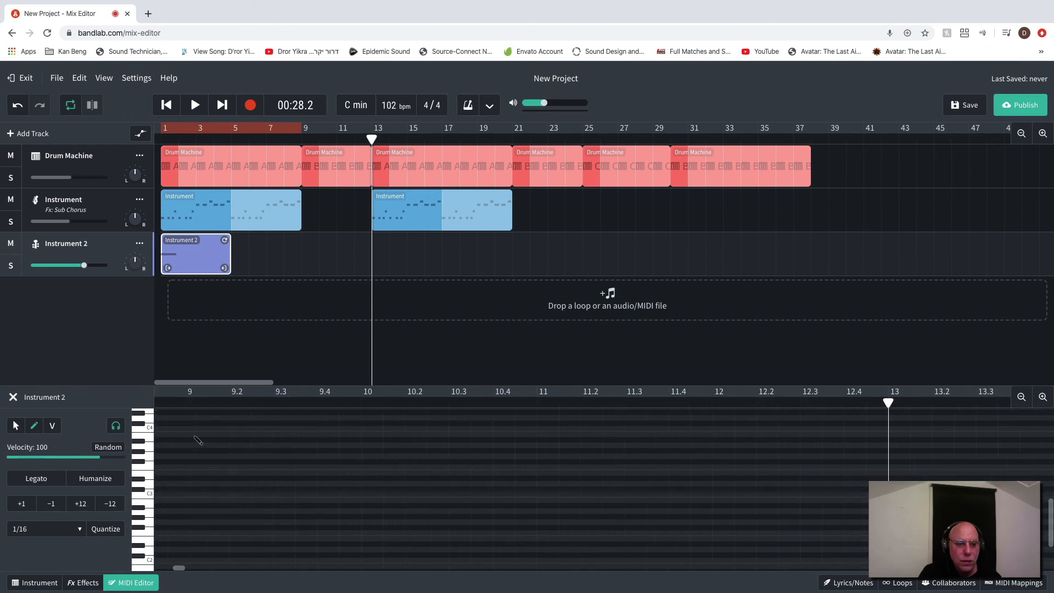
- Play the song from bar 1 to hear the C4 string note against the drums and bass
scroll(202, 435, left, 6)
click(167, 105)
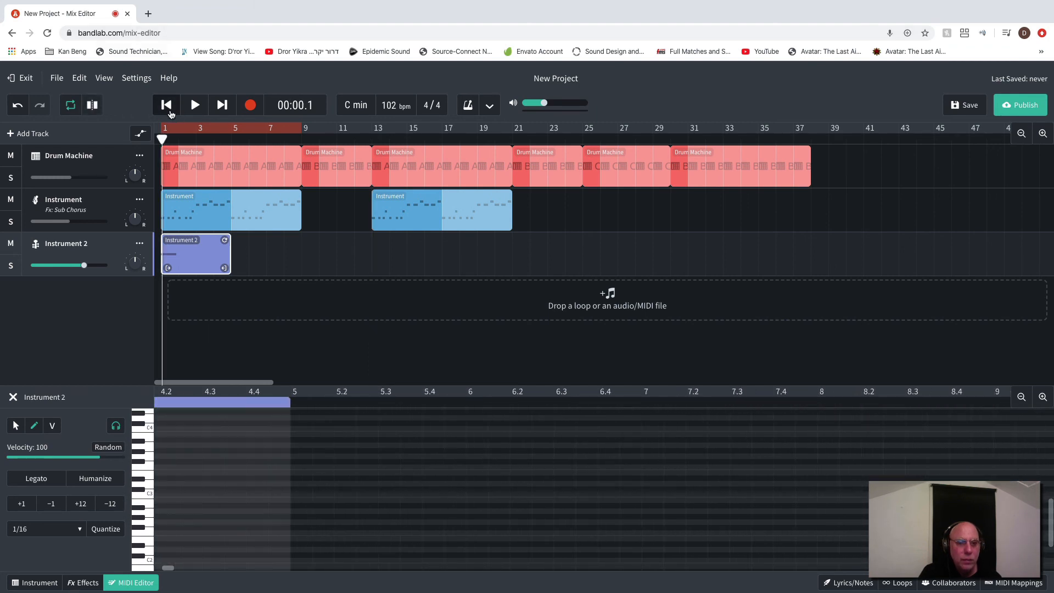
scroll(246, 423, left, 5)
scroll(260, 404, left, 4)
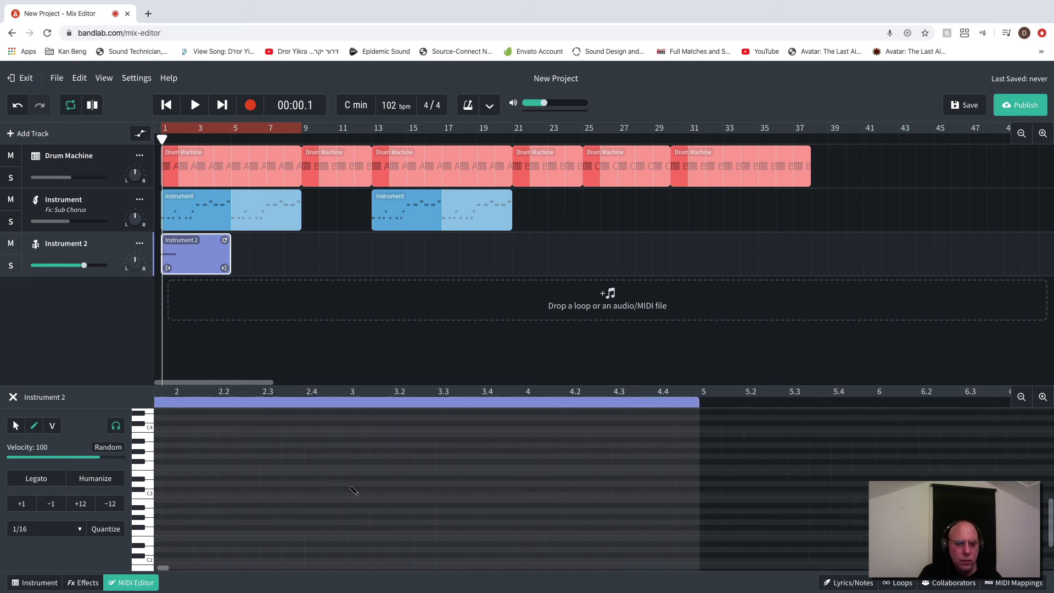
click(201, 106)
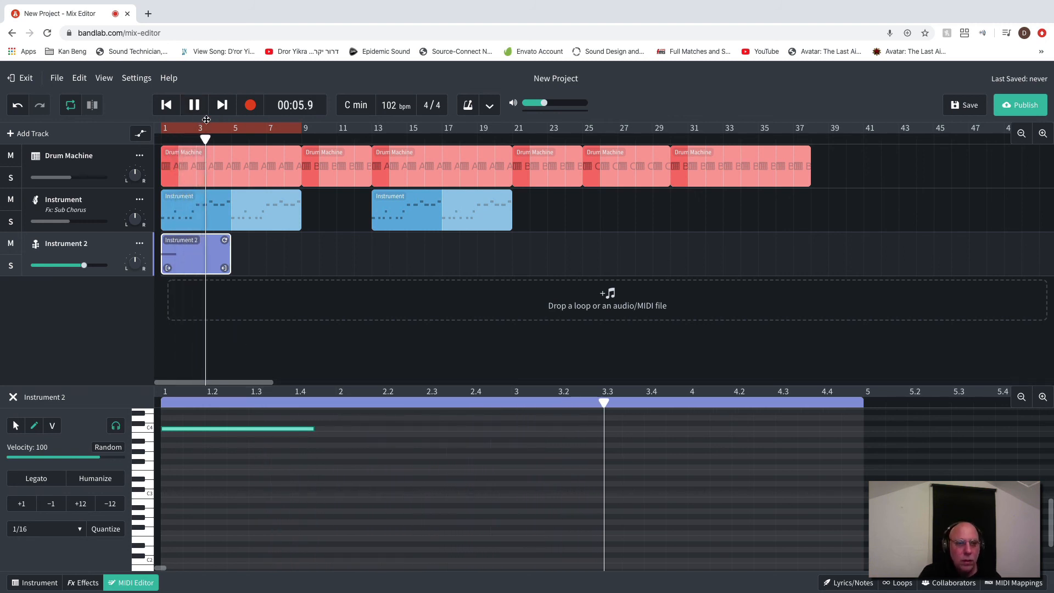
key(space)
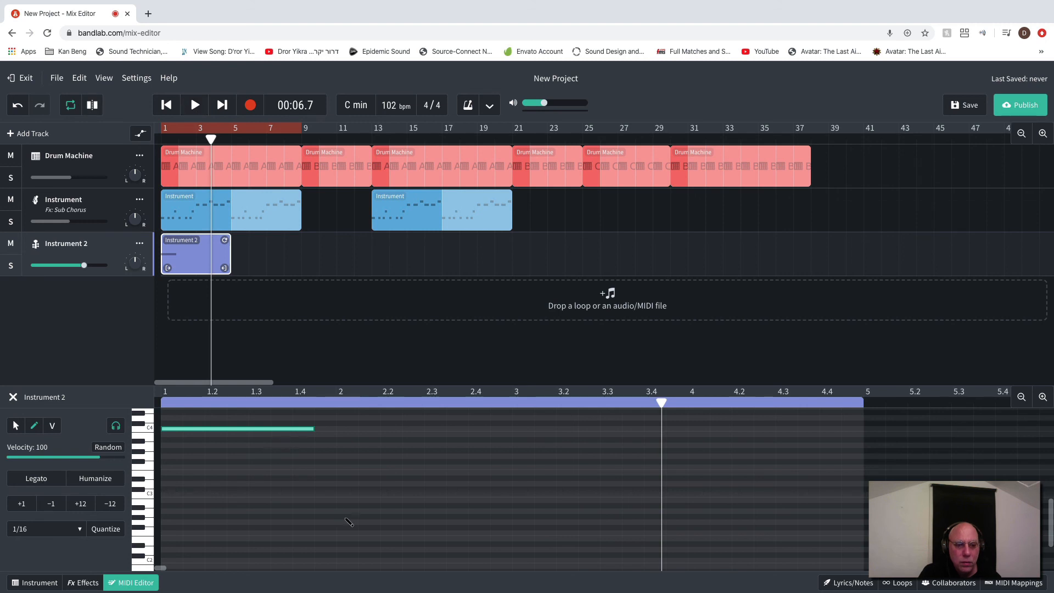
- Draw an E4 note on Instrument 2 directly after the C4 note and play the opening bars back
scroll(350, 522, up, 3)
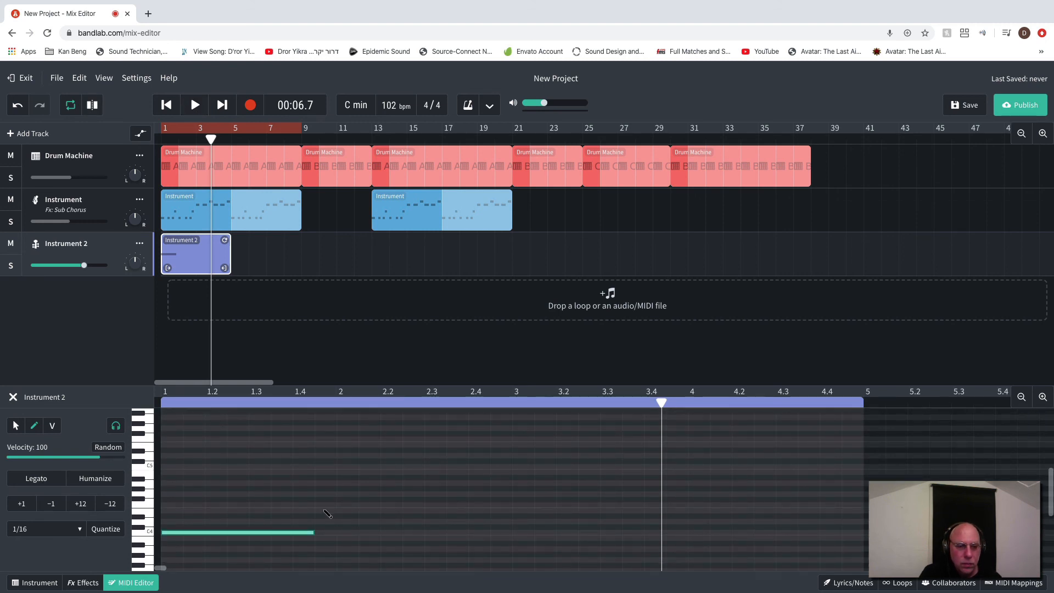
click(327, 511)
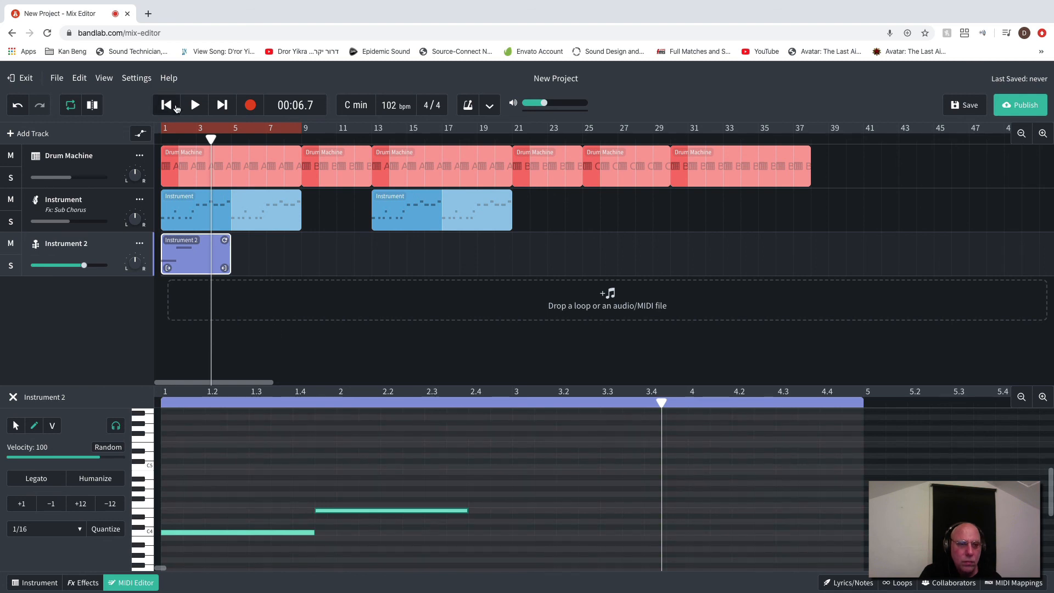
click(196, 107)
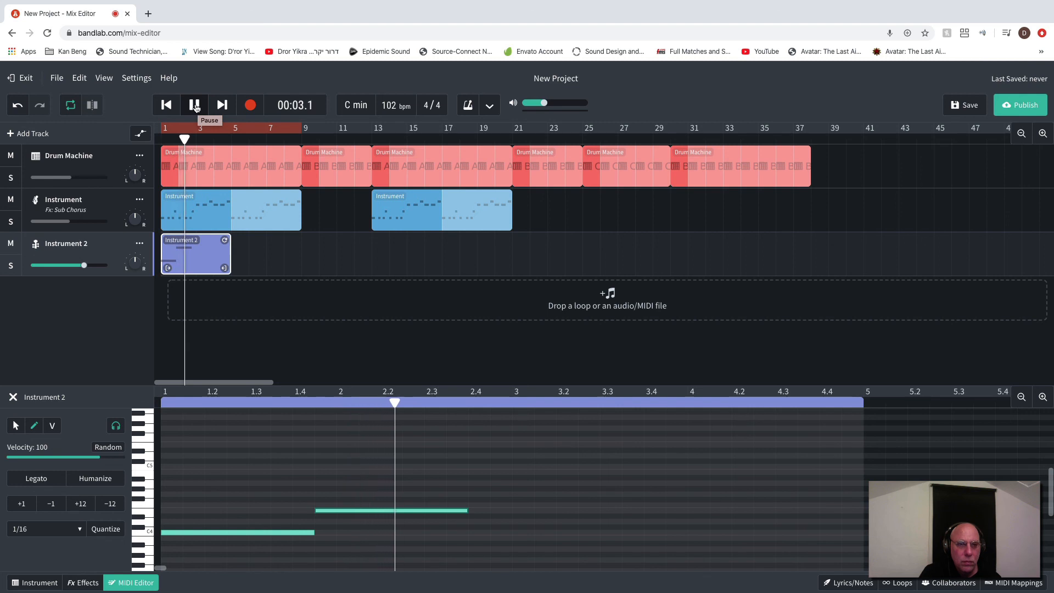
click(196, 106)
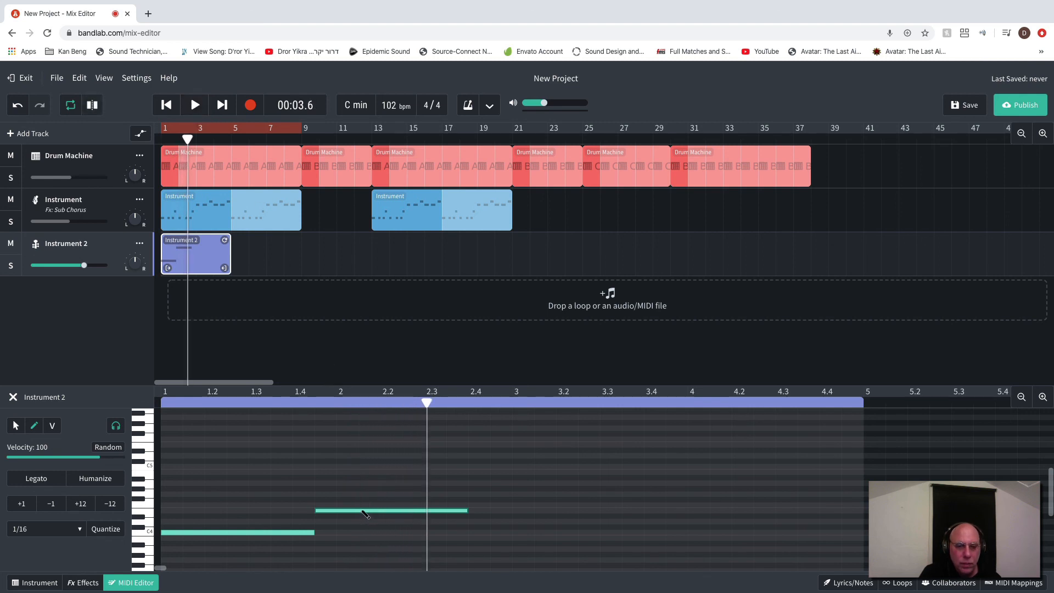
- Move the E4 note to start midway between beats 2.2 and 2.3, check it in playback, and lengthen the C4 note to meet it
drag(363, 512, 440, 514)
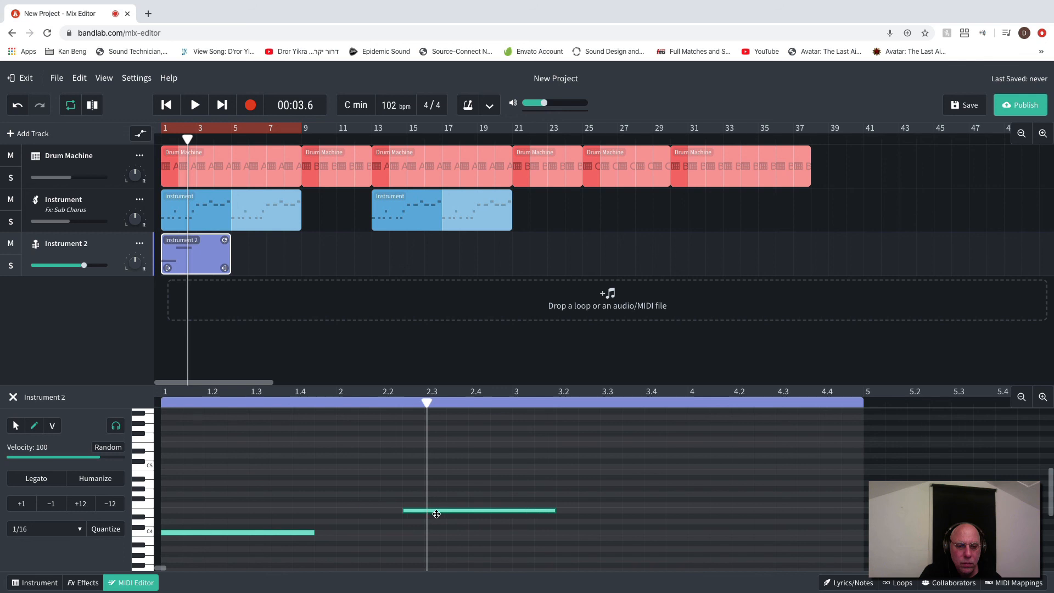
click(195, 105)
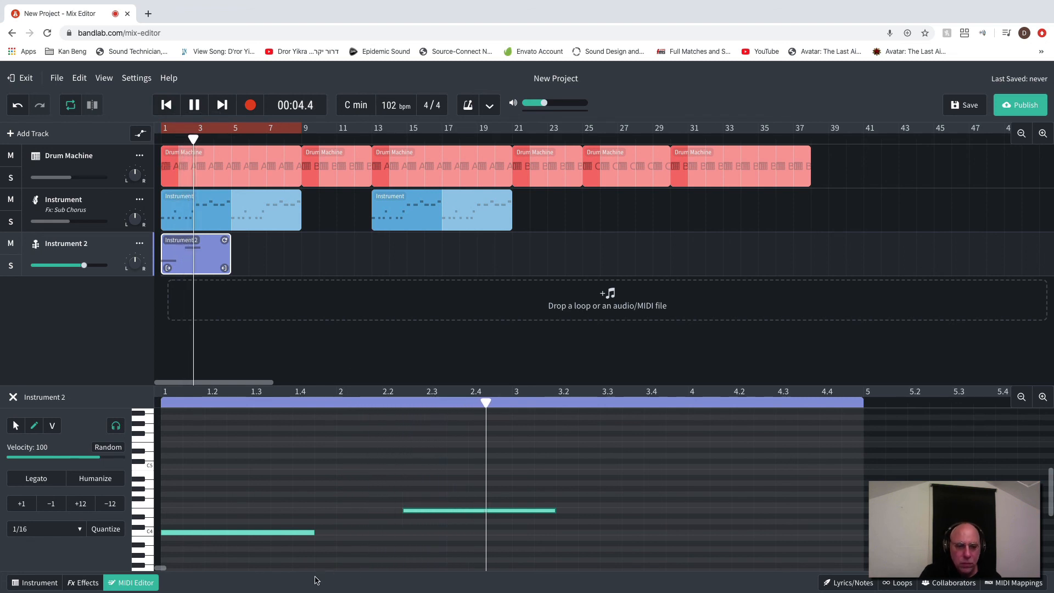
key(space)
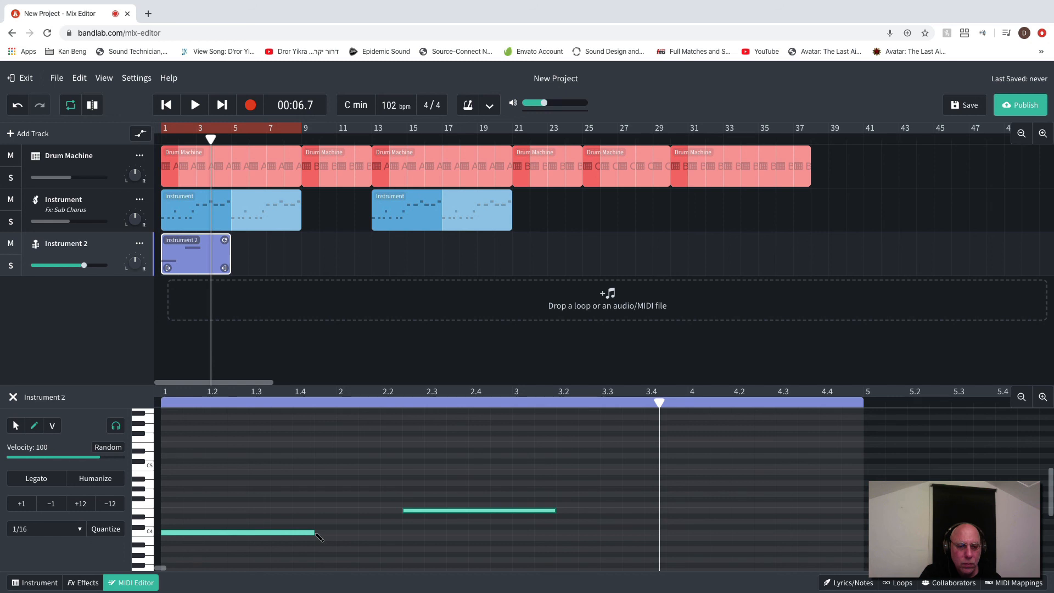
drag(312, 533, 400, 536)
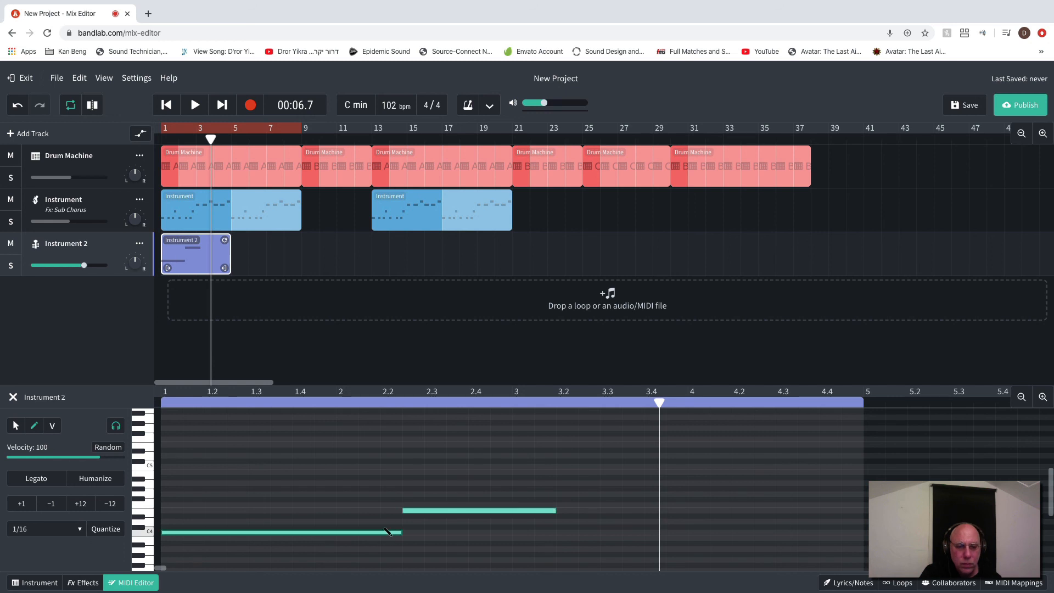
- Play the arrangement and lower the Instrument 2 track volume to -5.1 dB while listening
click(195, 105)
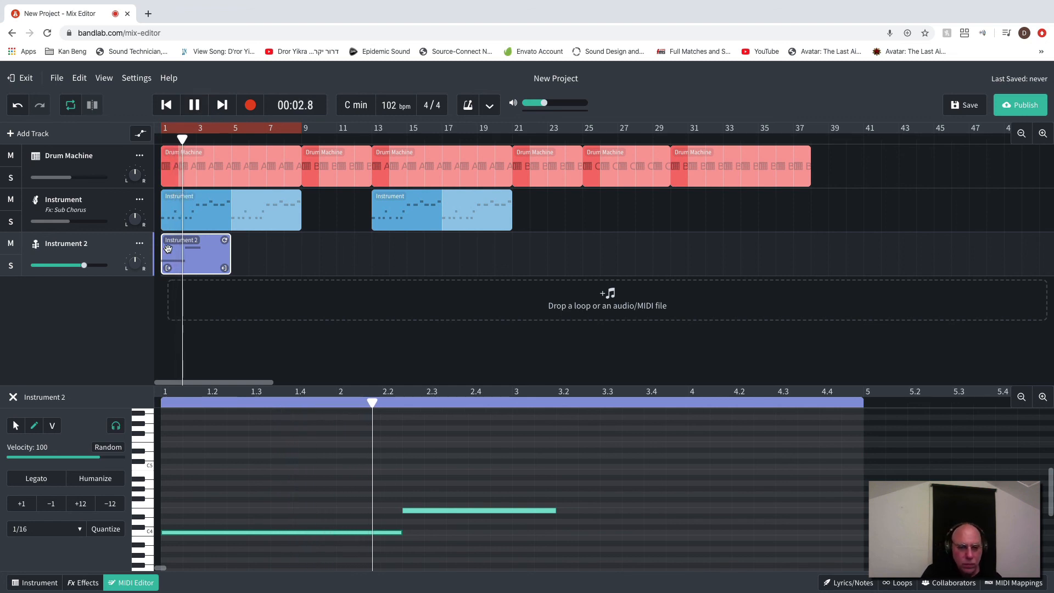
mouse_move(85, 267)
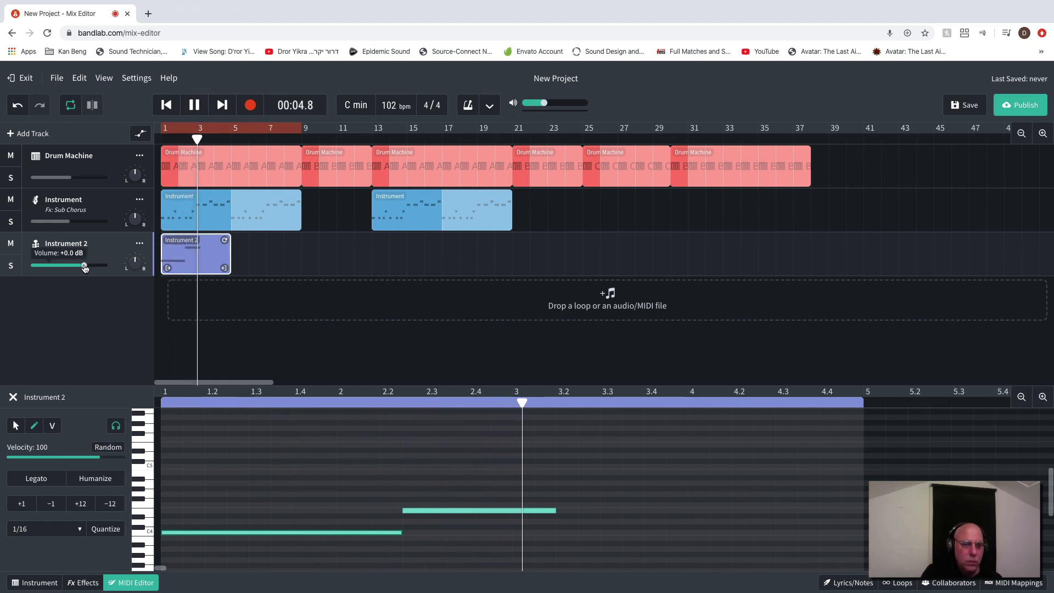
drag(84, 267, 71, 265)
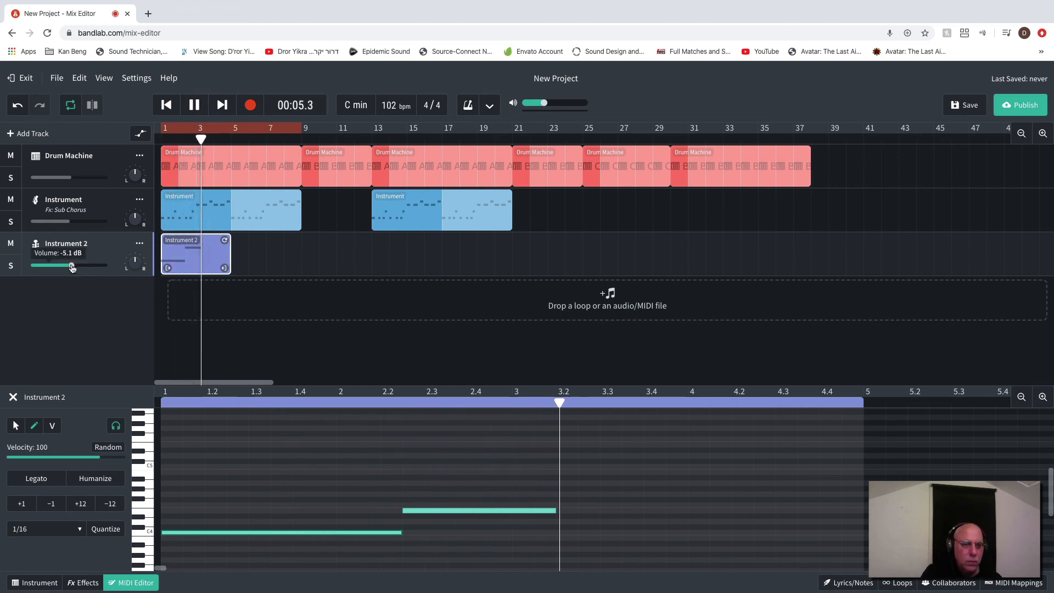
click(194, 105)
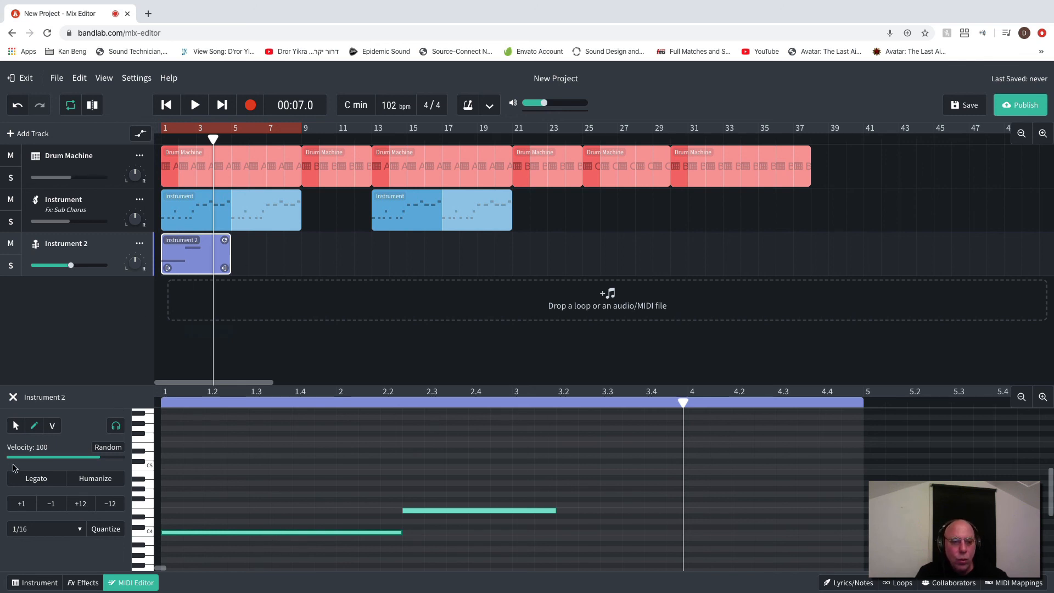
- Switch the note editor to its selection tool and audition three String Orchestra notes on the virtual keyboard
click(15, 427)
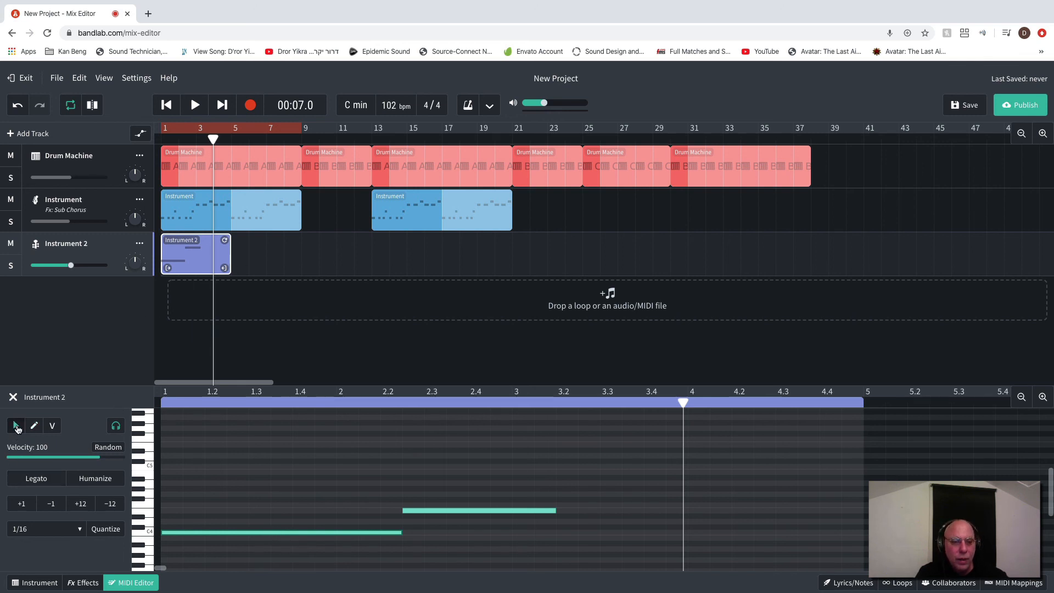
click(31, 583)
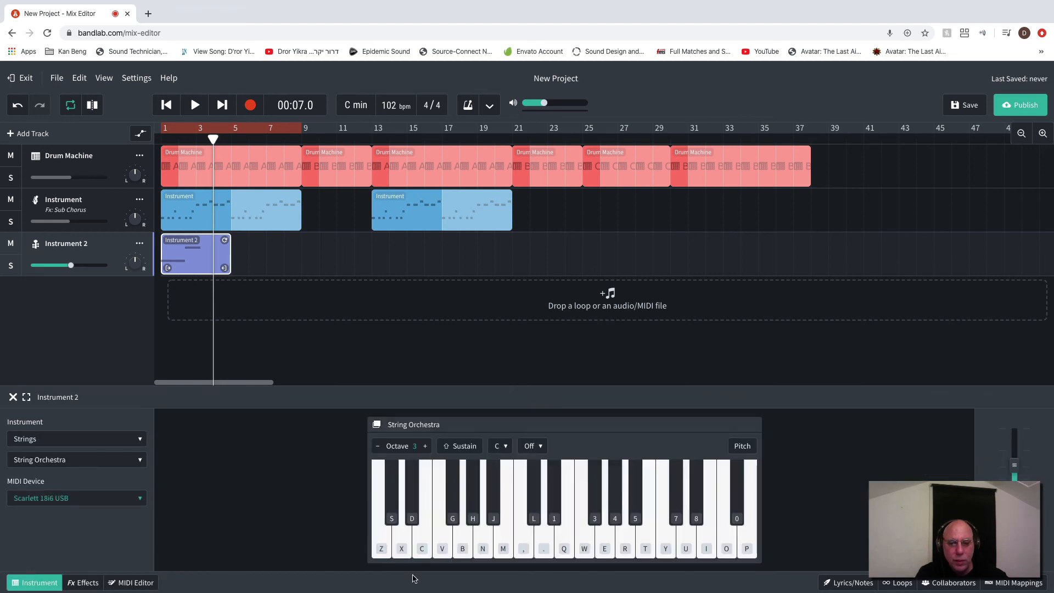
click(384, 554)
click(404, 546)
click(525, 545)
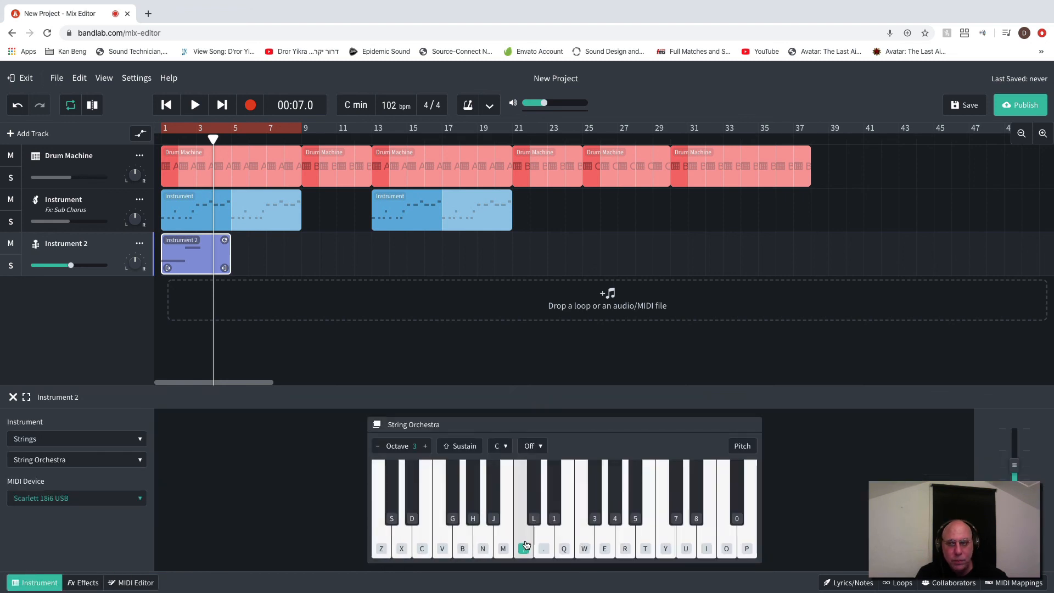